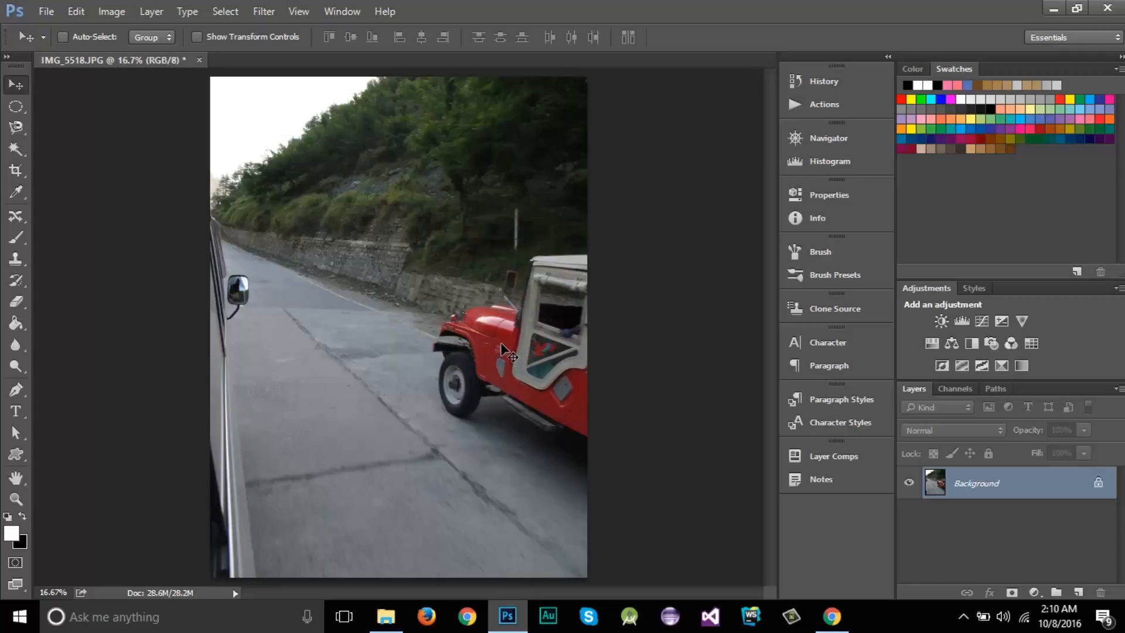
Examine the noise on the red jeep's front fender at close range.
scroll(499, 352, up, 20)
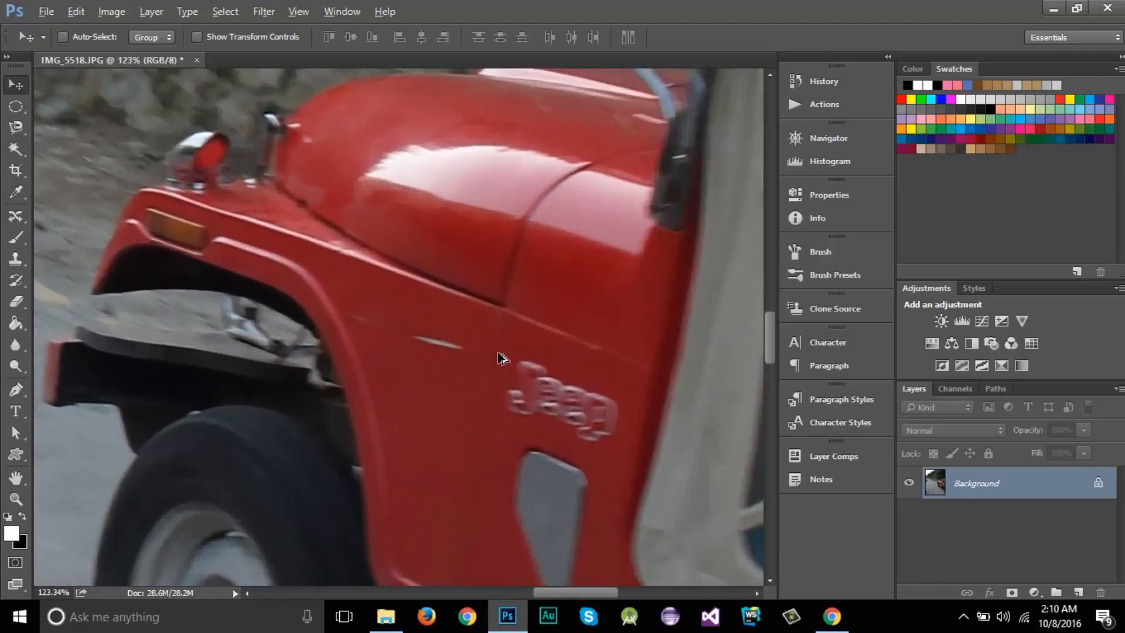
scroll(500, 356, up, 6)
scroll(468, 317, up, 2)
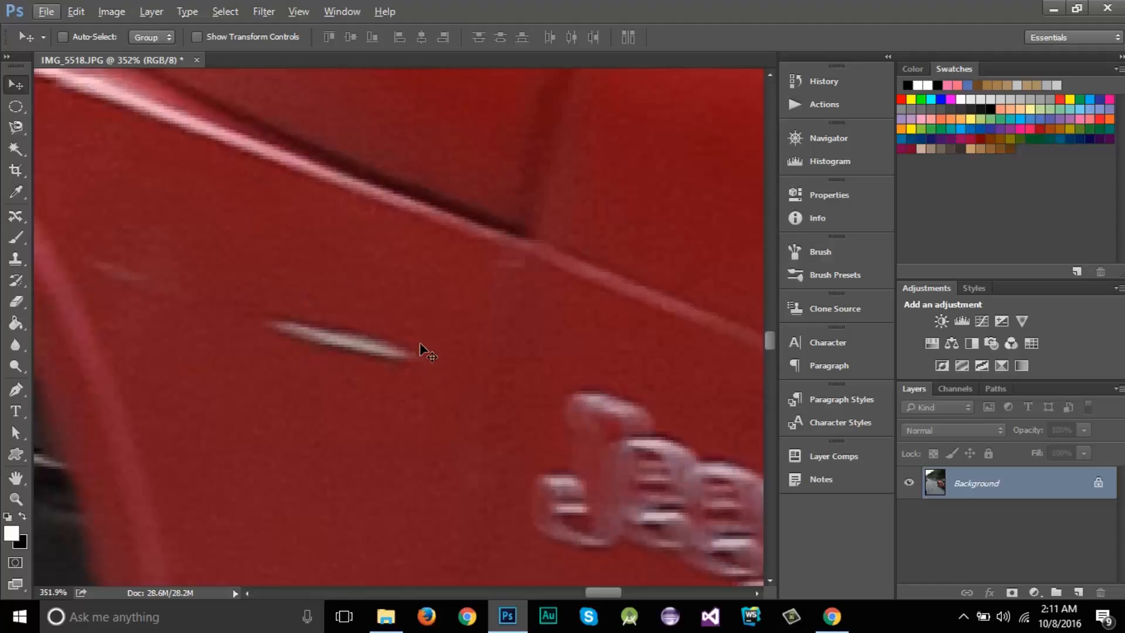
scroll(419, 342, down, 10)
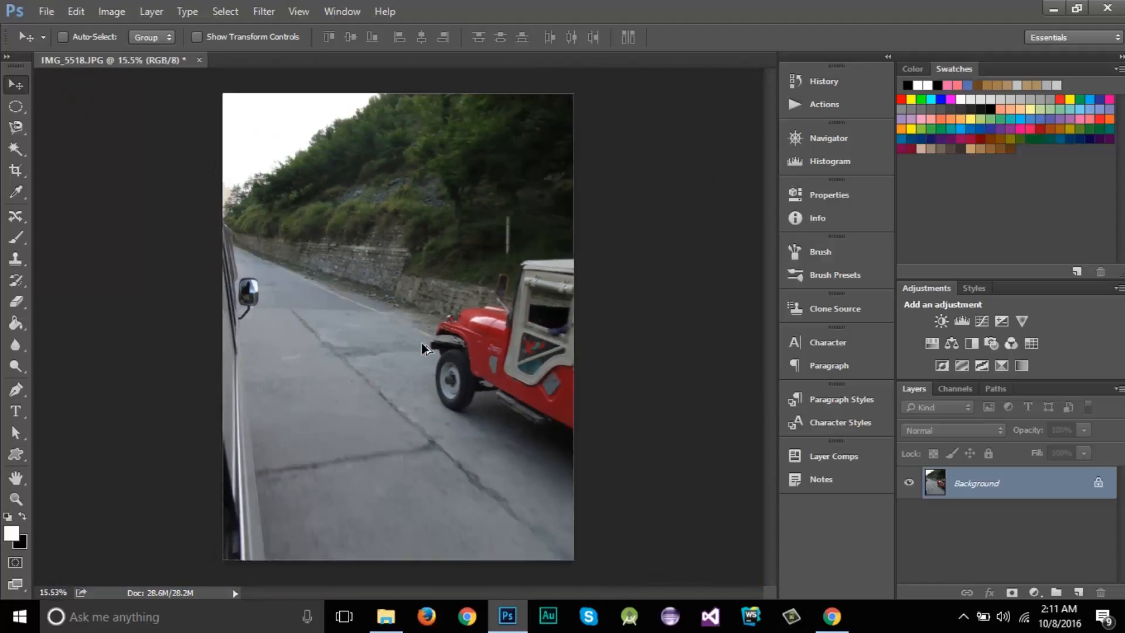
scroll(422, 345, down, 1)
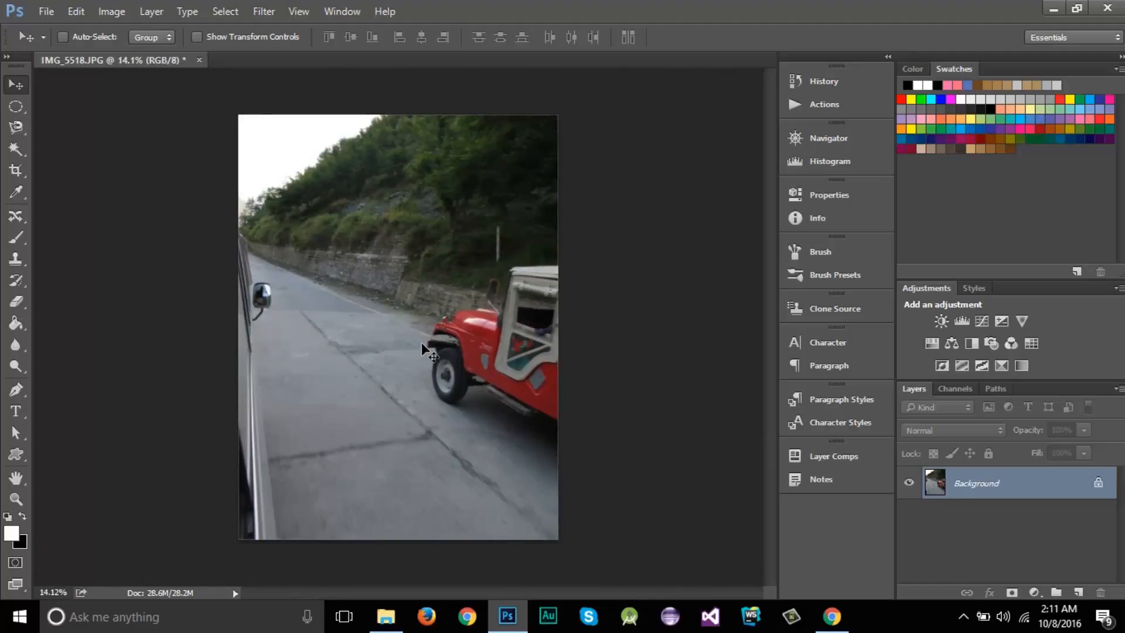
click(264, 11)
mouse_move(228, 11)
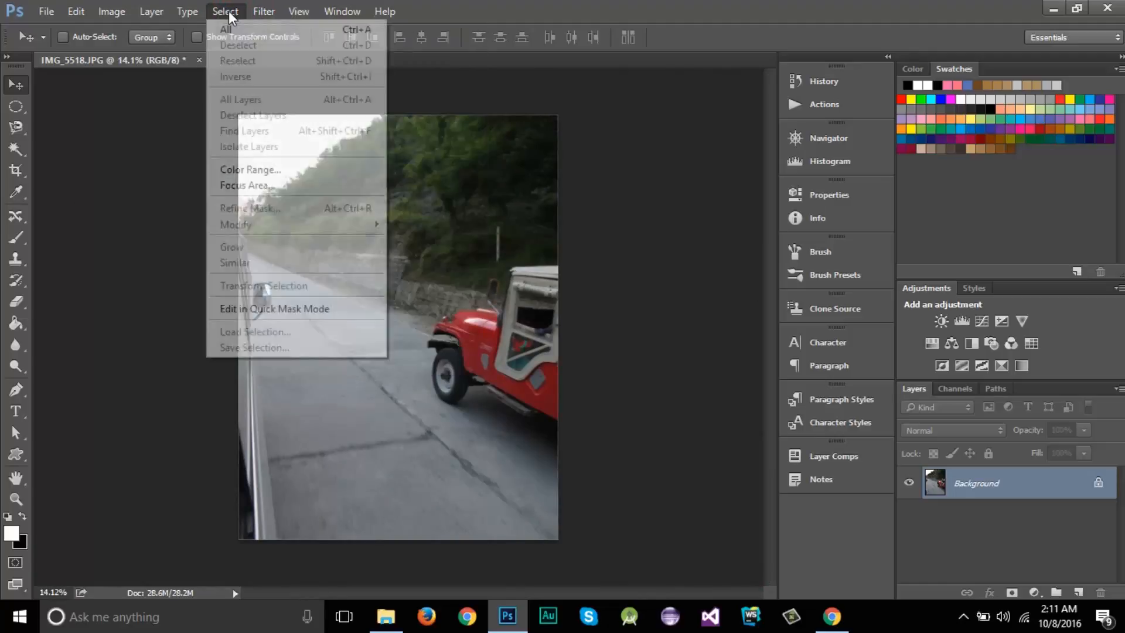
mouse_move(264, 11)
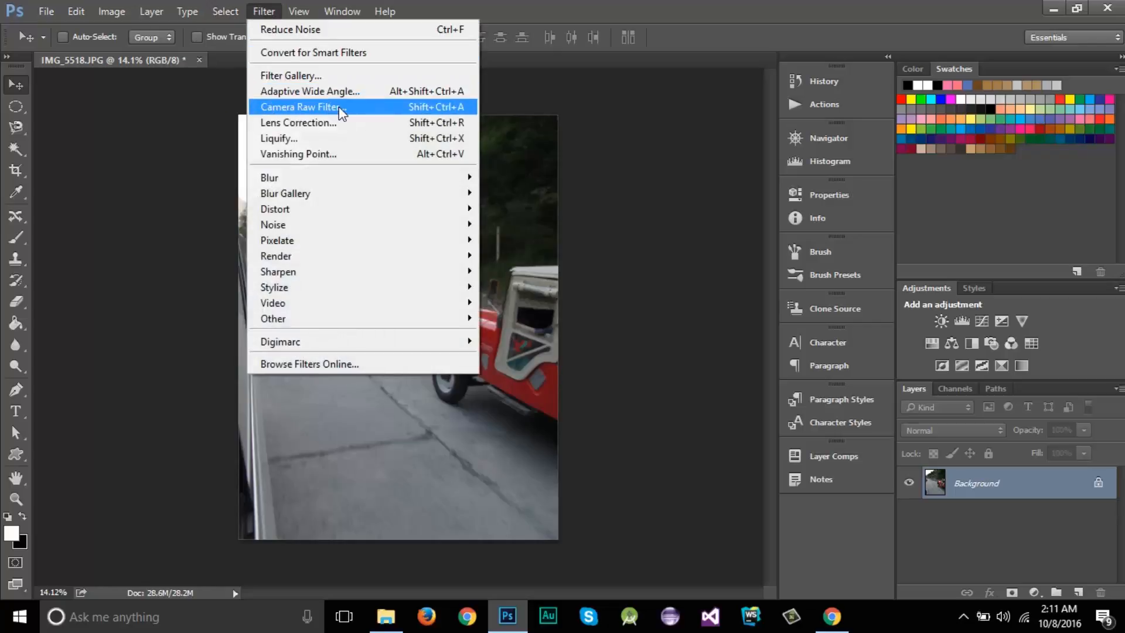
click(772, 12)
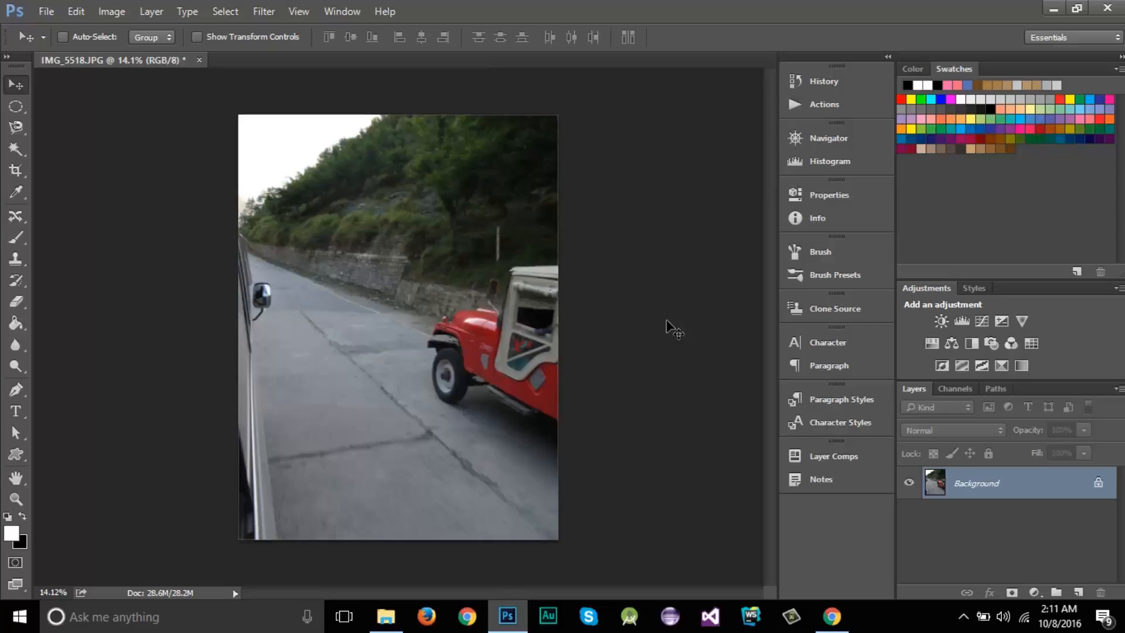
Convert the Background layer to a smart object.
right_click(971, 488)
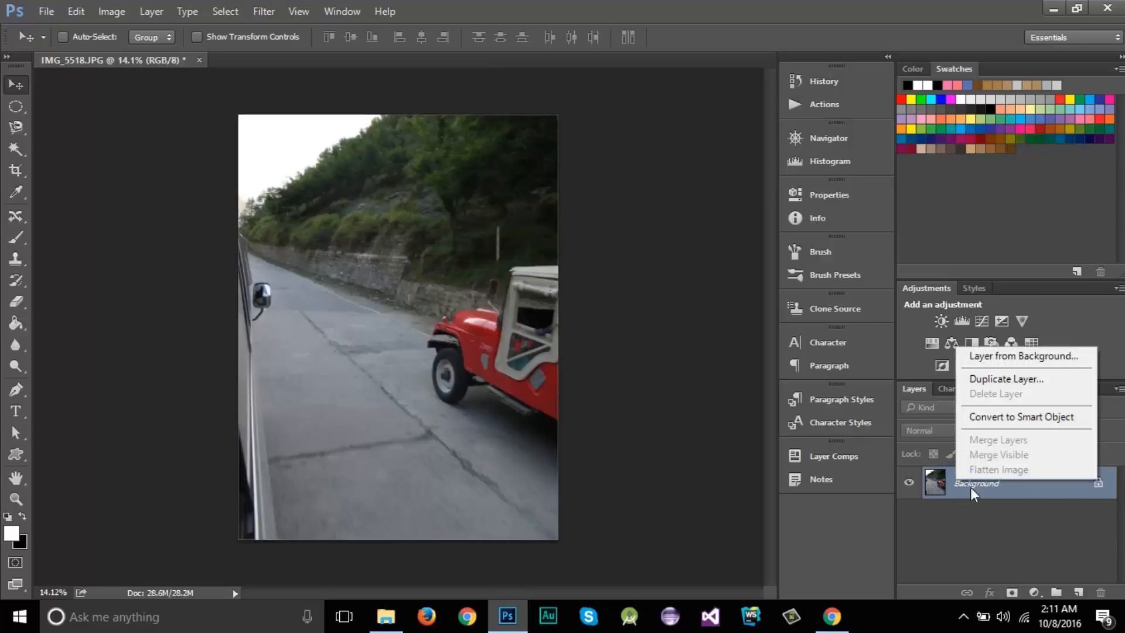
right_click(982, 487)
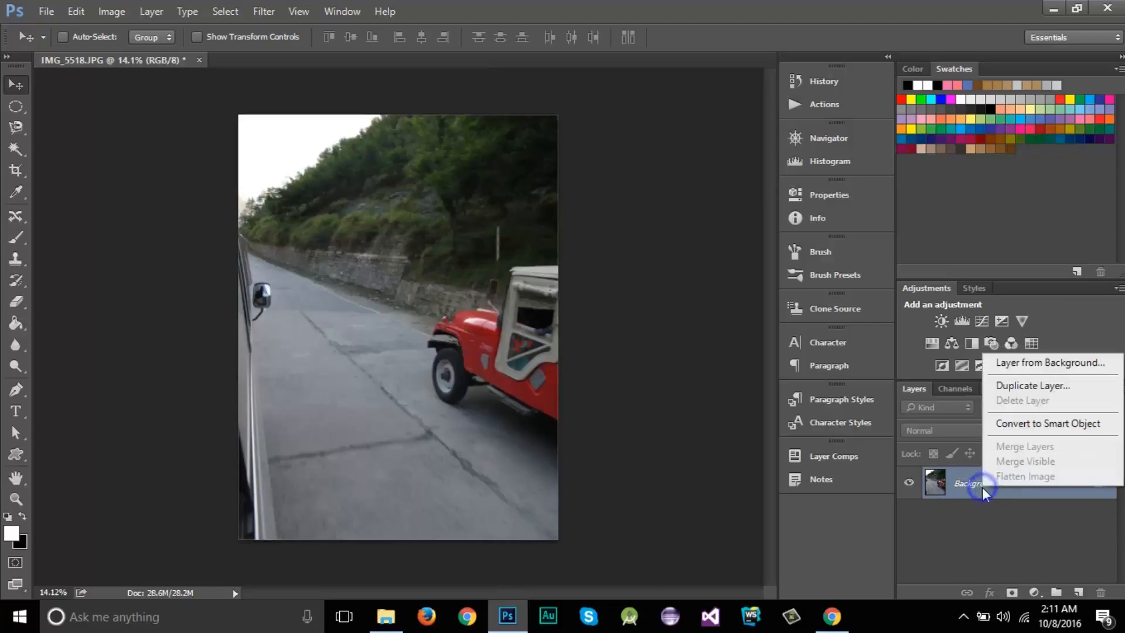
click(1048, 423)
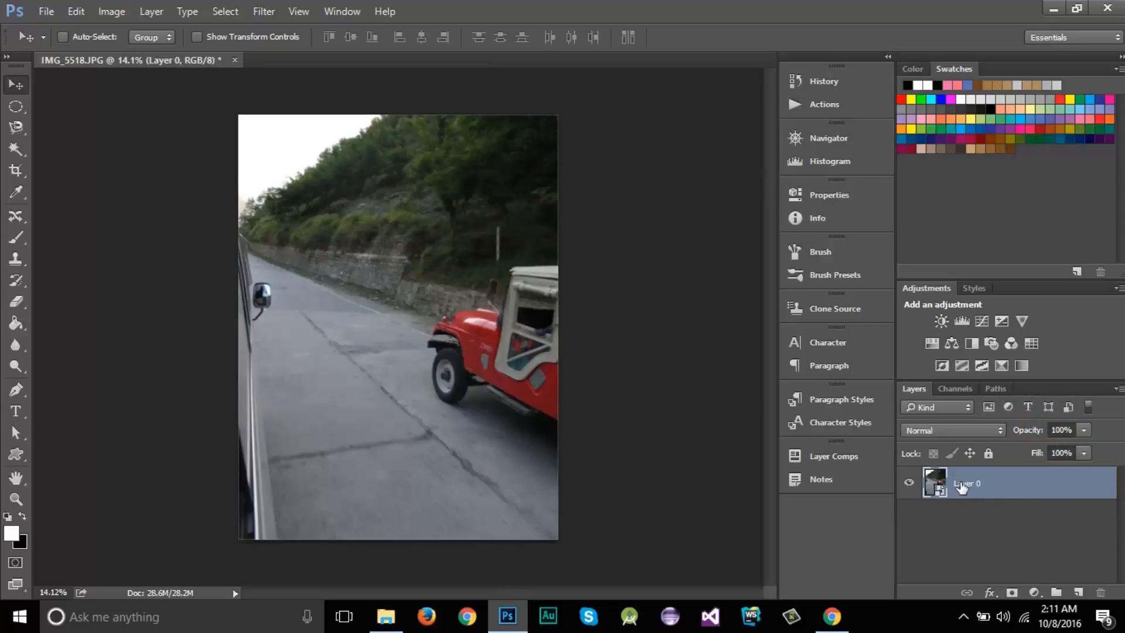
Open the Reduce Noise filter for the smart object and preview the jeep's front fender at 300%.
click(263, 13)
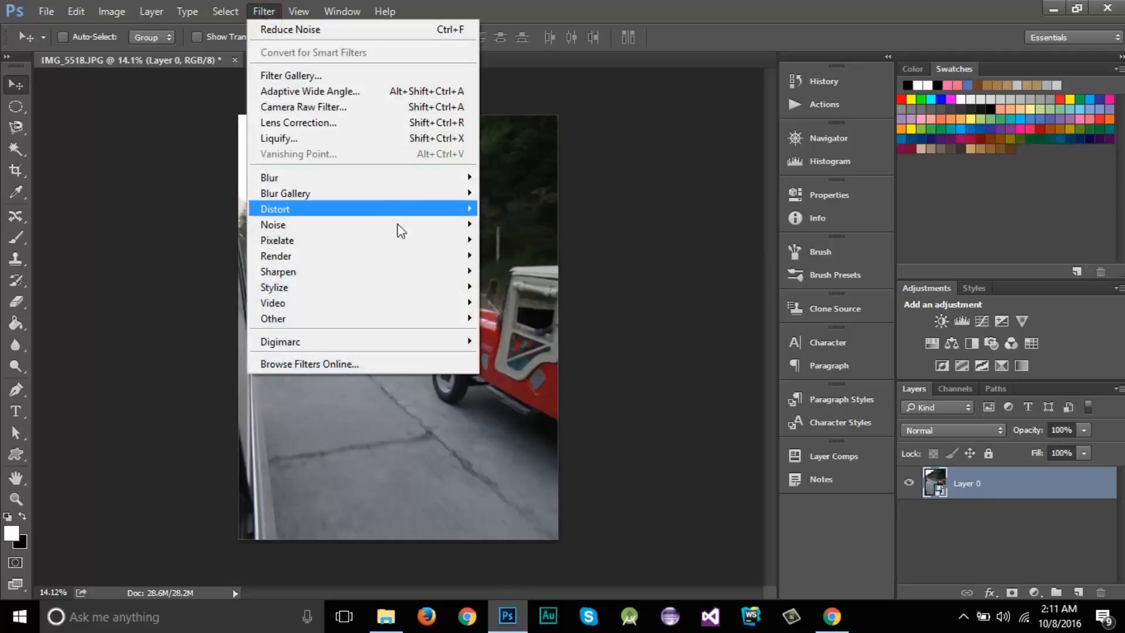
mouse_move(397, 223)
click(523, 287)
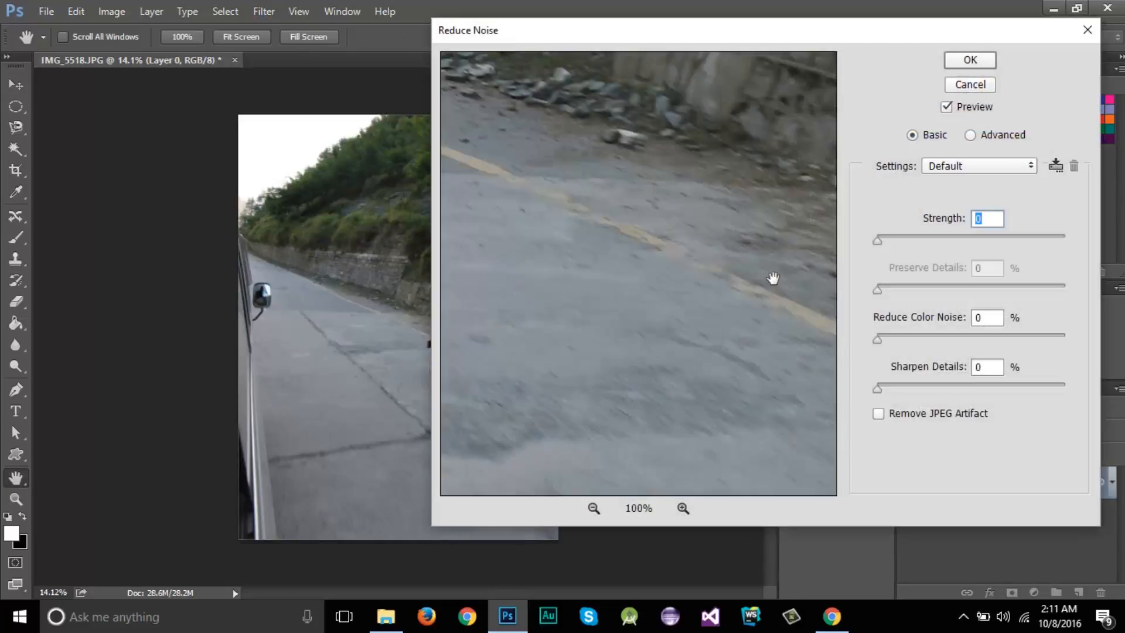
drag(776, 278, 565, 298)
drag(819, 287, 538, 294)
drag(748, 359, 697, 306)
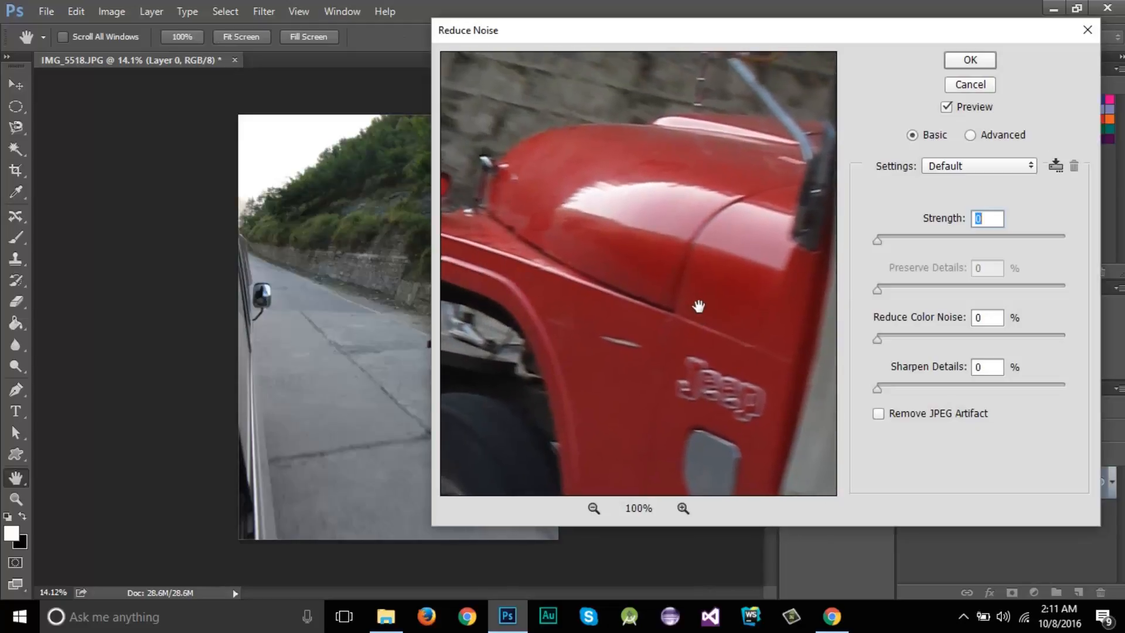
click(683, 508)
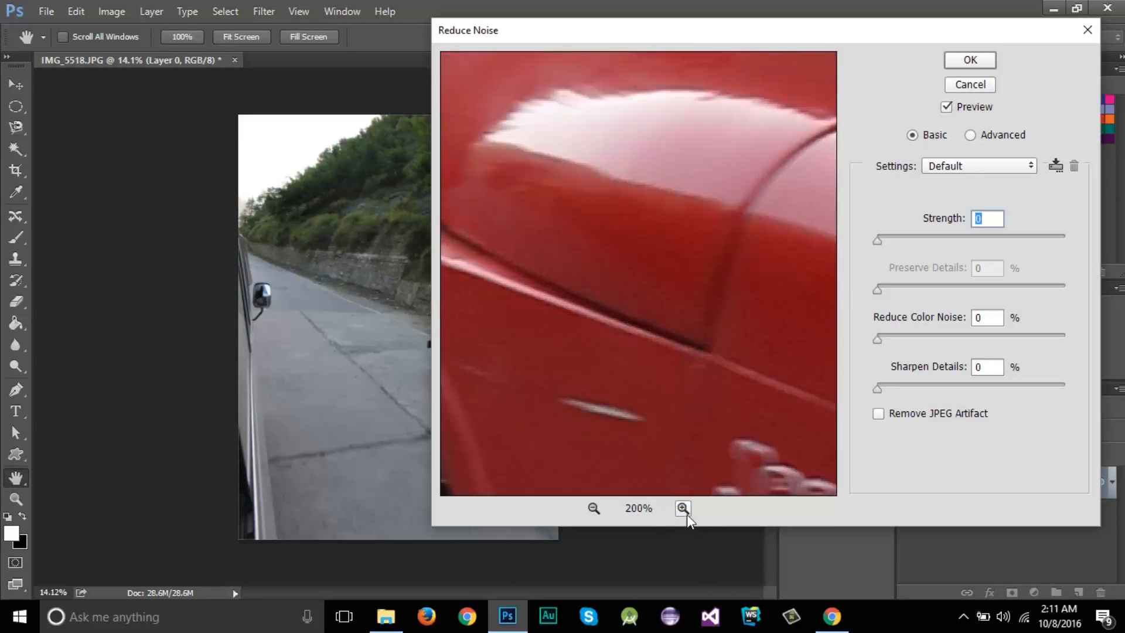
click(683, 508)
drag(645, 294, 697, 223)
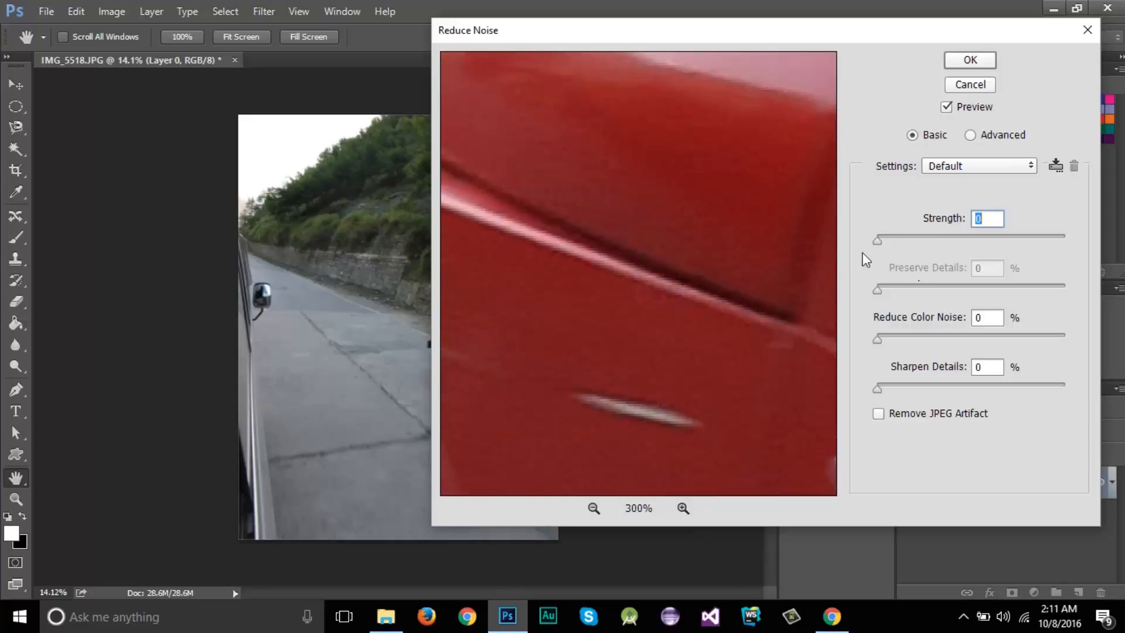
Set the noise reduction Strength to 5, Preserve Details to 37%, Reduce Color Noise to 20% and Sharpen Details to 33%.
drag(877, 239, 957, 241)
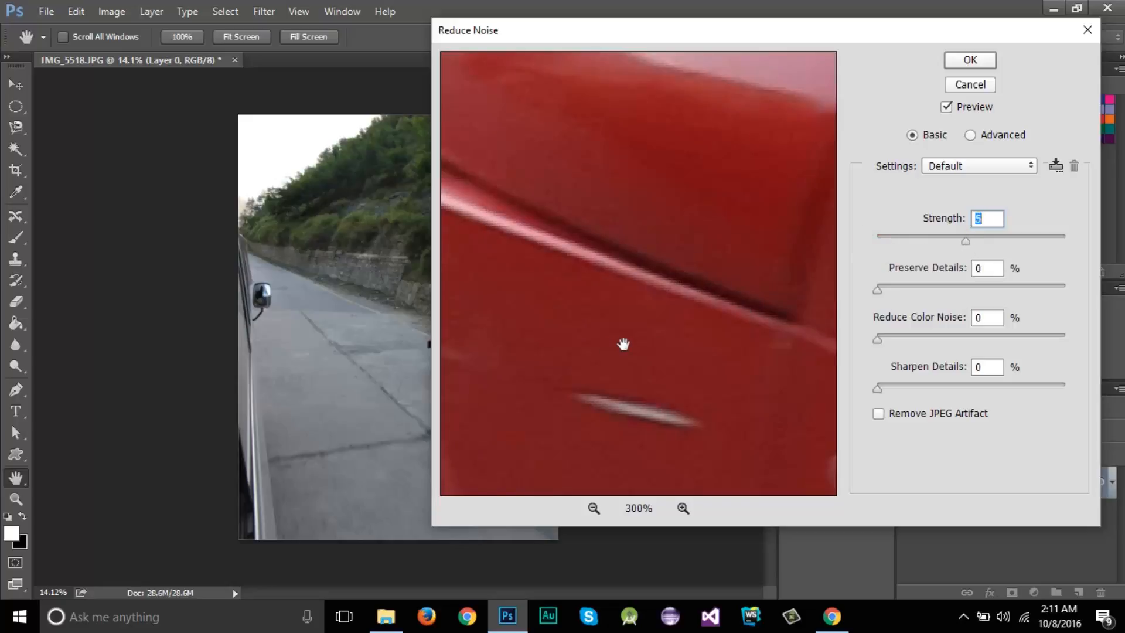
drag(877, 290, 943, 290)
drag(944, 292, 967, 294)
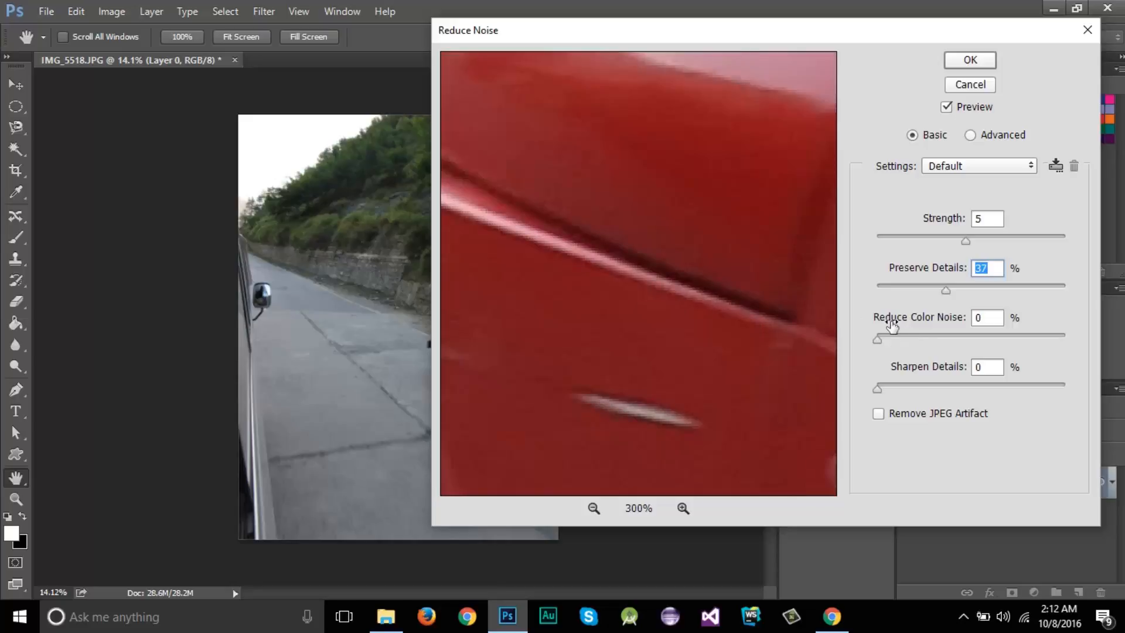
mouse_move(882, 339)
mouse_down()
mouse_move(969, 340)
mouse_move(912, 341)
mouse_up()
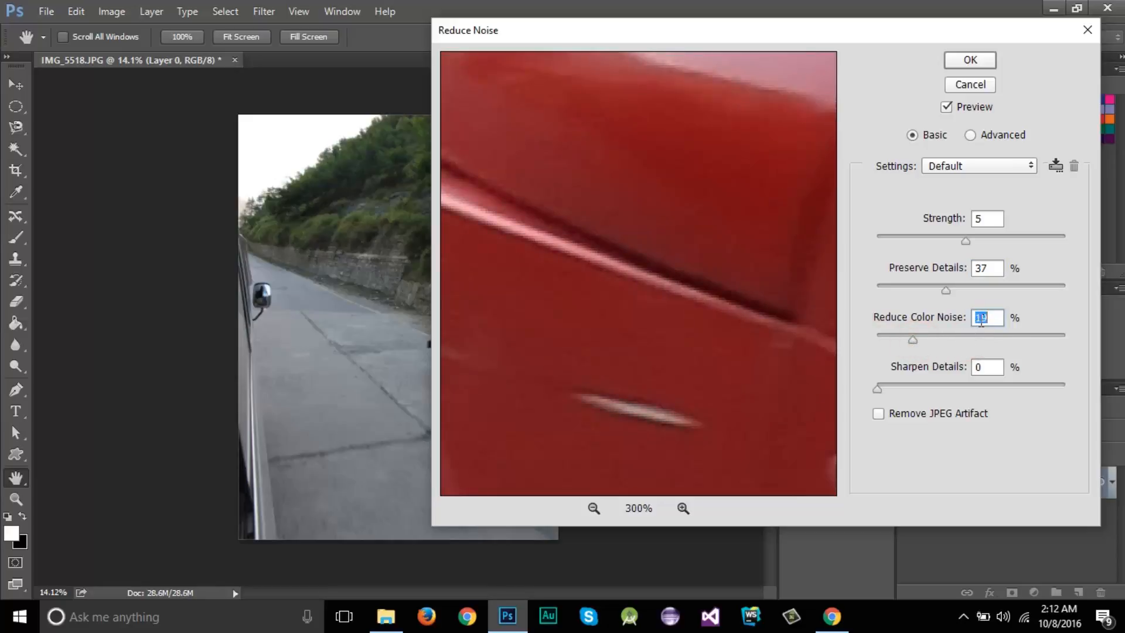
text(20)
double_click(987, 317)
drag(877, 388, 938, 389)
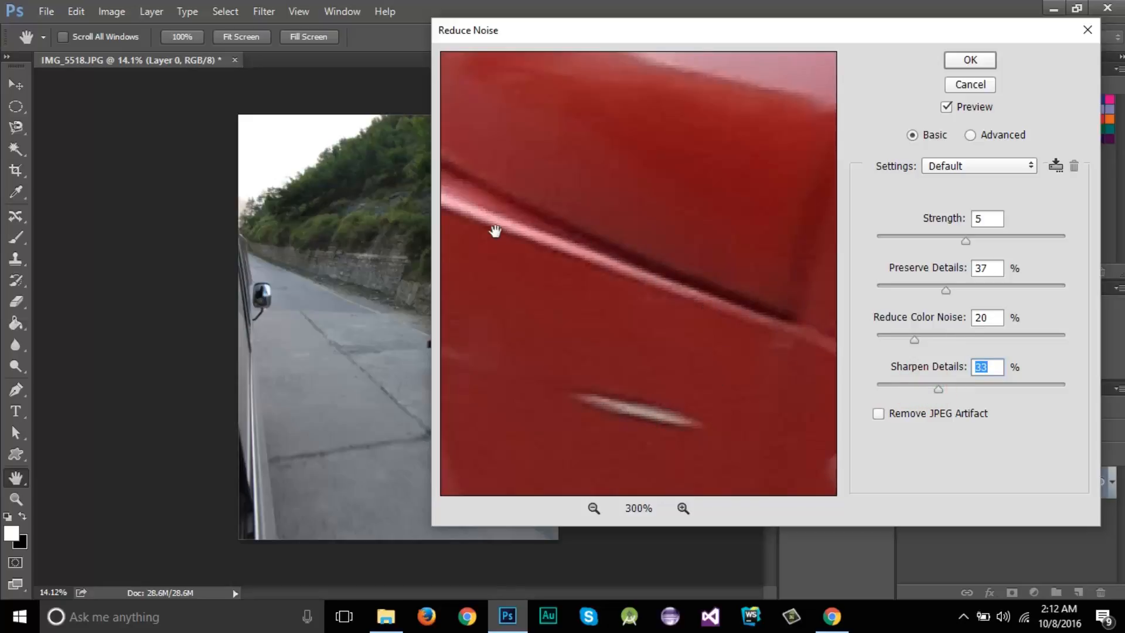
Set Sharpen Details to 27% and Strength to 6 while previewing the Jeep lettering, and apply the Reduce Noise filter.
drag(726, 249, 509, 382)
drag(588, 475, 702, 280)
drag(627, 401, 553, 205)
drag(676, 372, 465, 179)
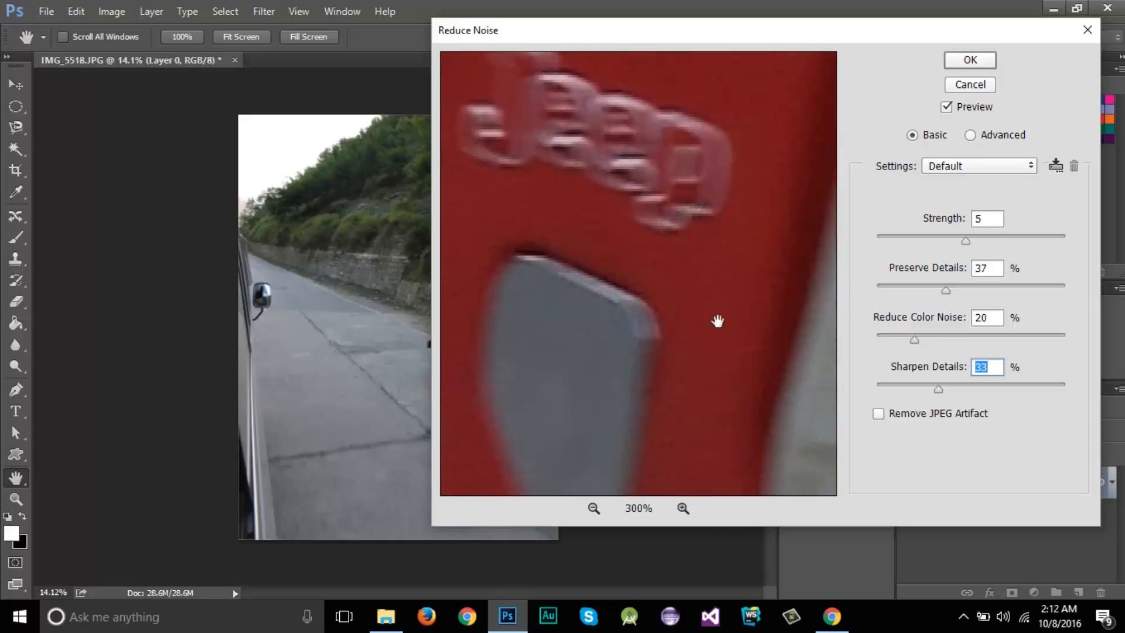
mouse_move(938, 391)
mouse_down()
mouse_move(1000, 389)
mouse_move(933, 391)
mouse_up()
drag(932, 392, 927, 392)
drag(968, 241, 985, 240)
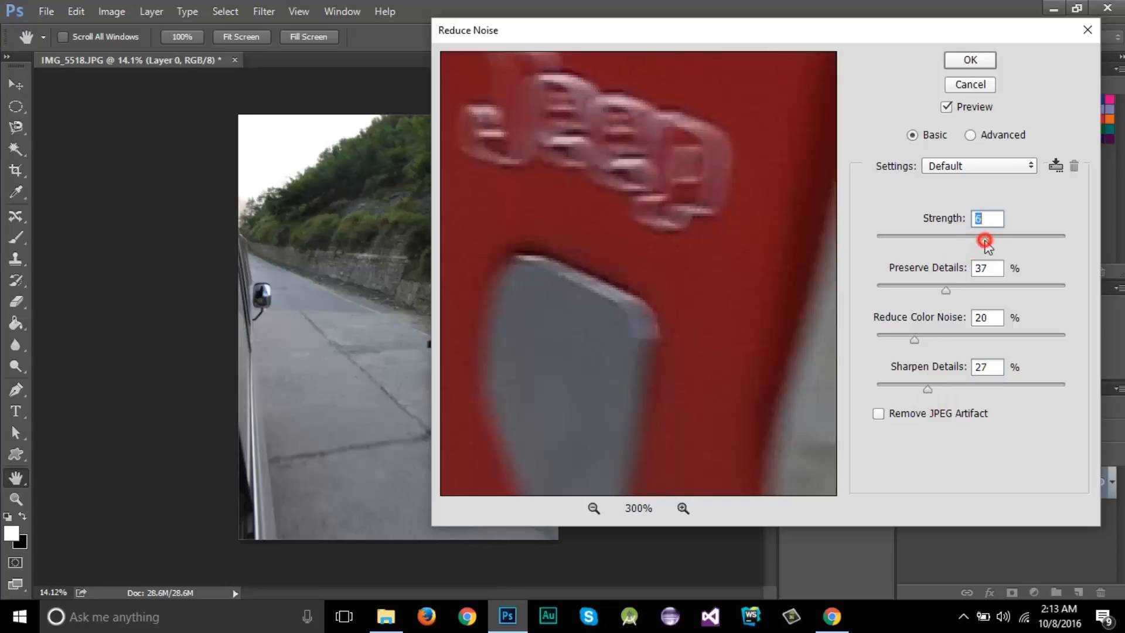
drag(744, 39, 628, 70)
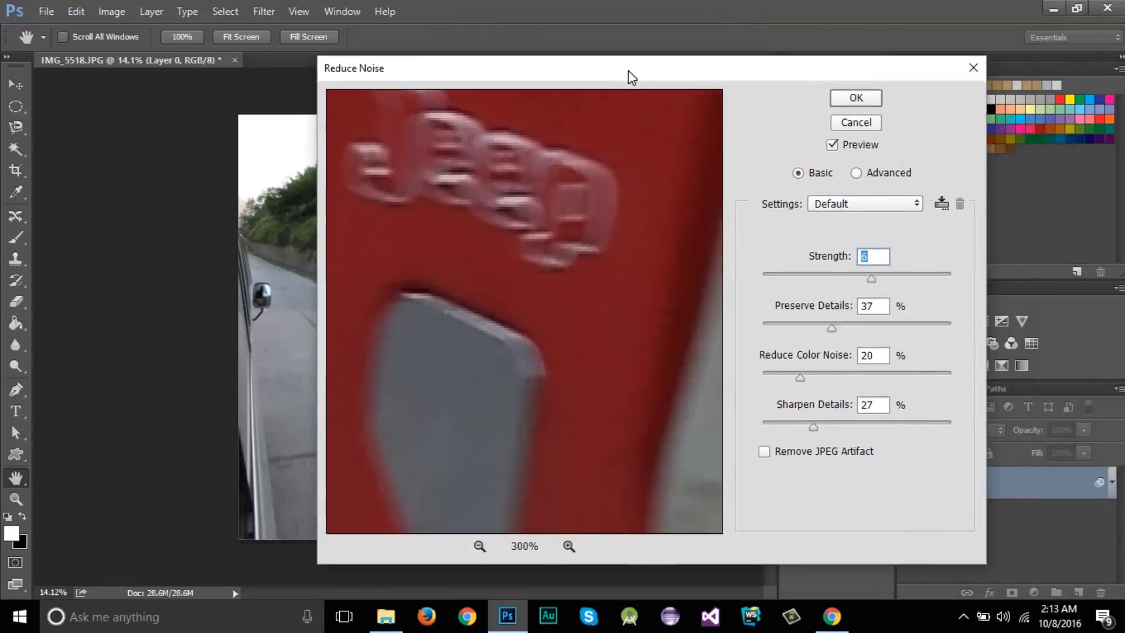
click(856, 100)
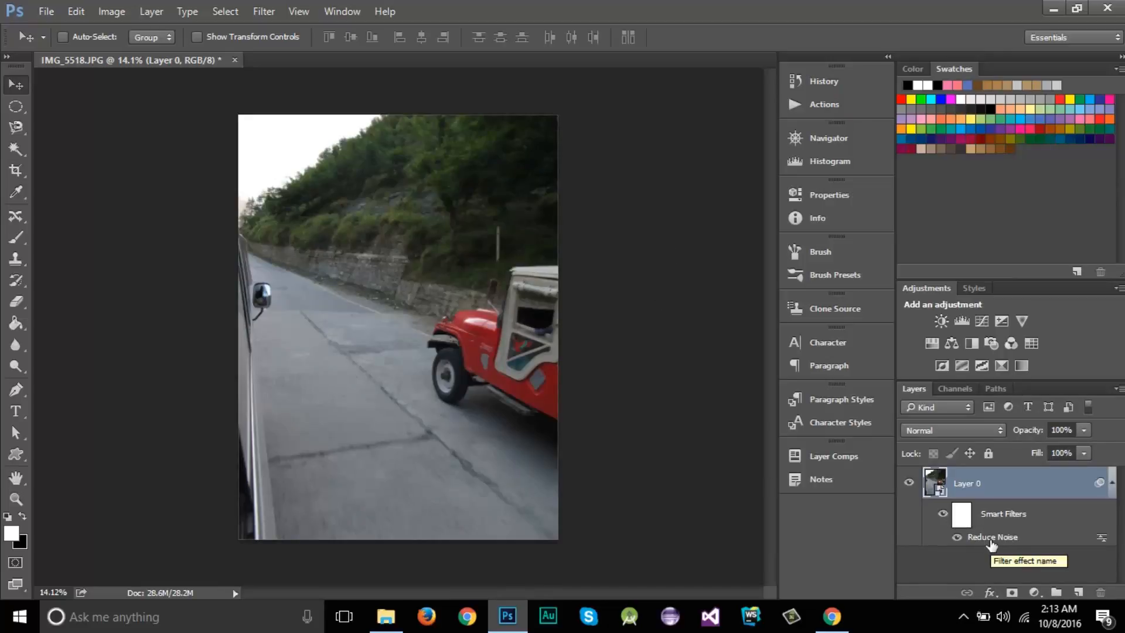
Reopen the Reduce Noise smart filter to review its settings, and cancel the dialog.
double_click(990, 542)
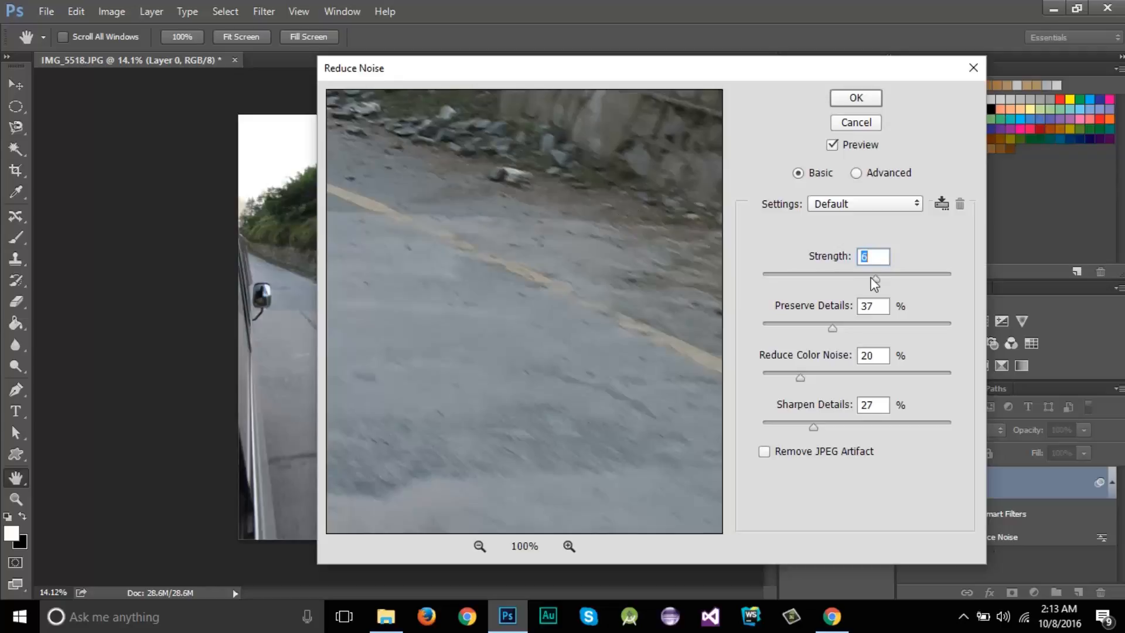
drag(794, 65, 668, 35)
click(734, 96)
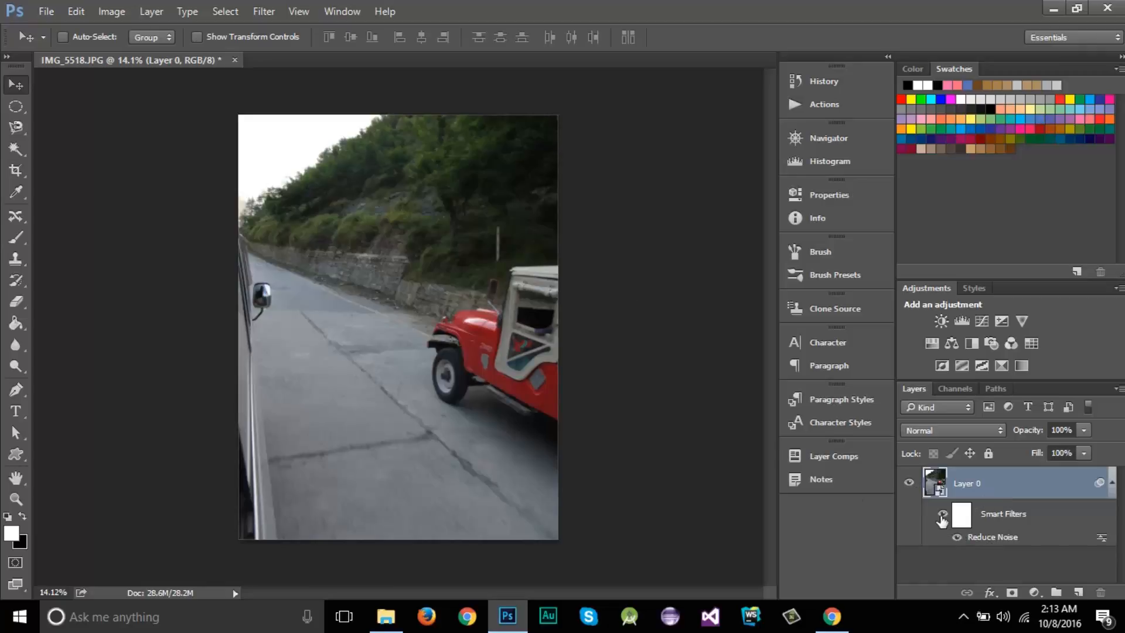
Compare the photo with and without the smart filters, in full and close up on the jeep's fender.
click(941, 516)
click(942, 516)
click(942, 516)
click(941, 516)
scroll(481, 332, up, 5)
scroll(481, 331, up, 10)
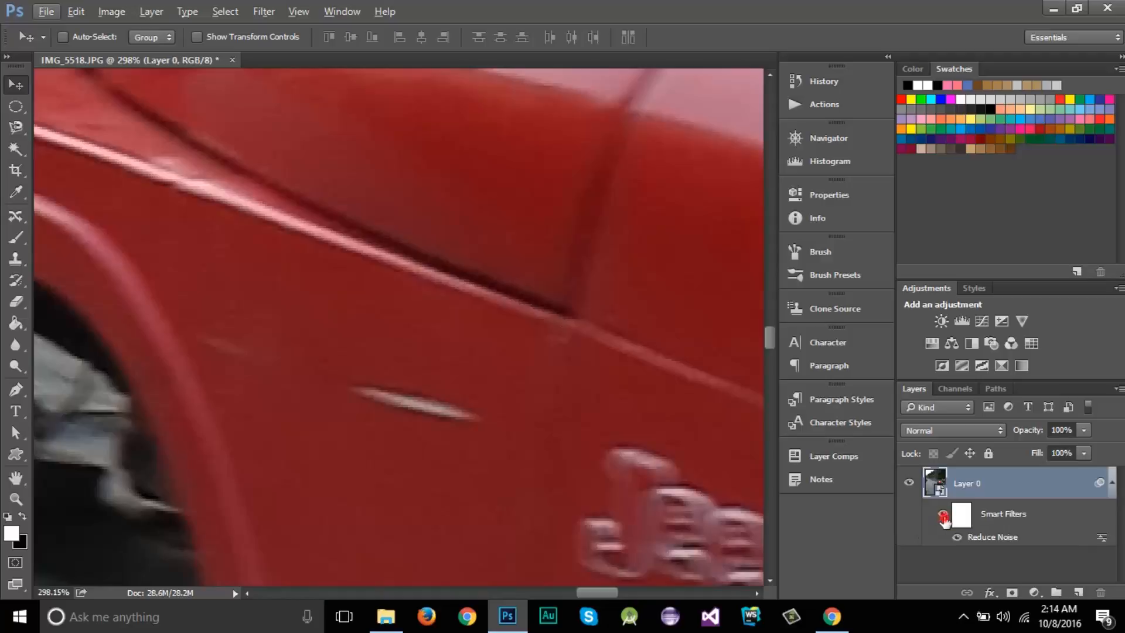
click(943, 515)
click(943, 516)
click(944, 516)
Delete the smart filter mask and the Reduce Noise smart filter from the layer.
right_click(993, 518)
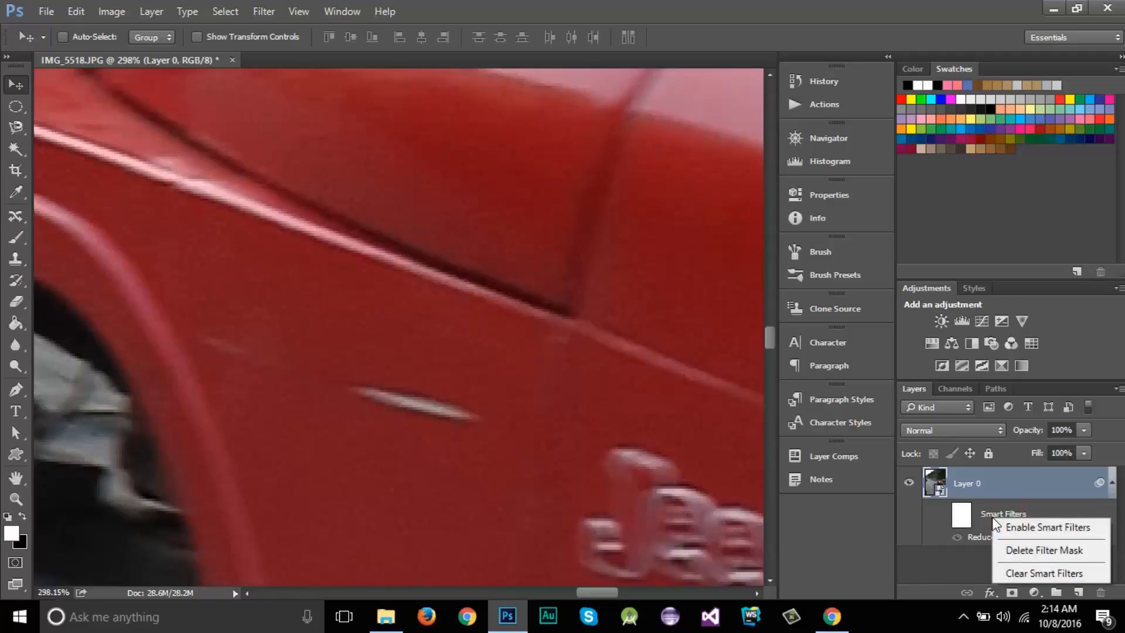
click(1024, 548)
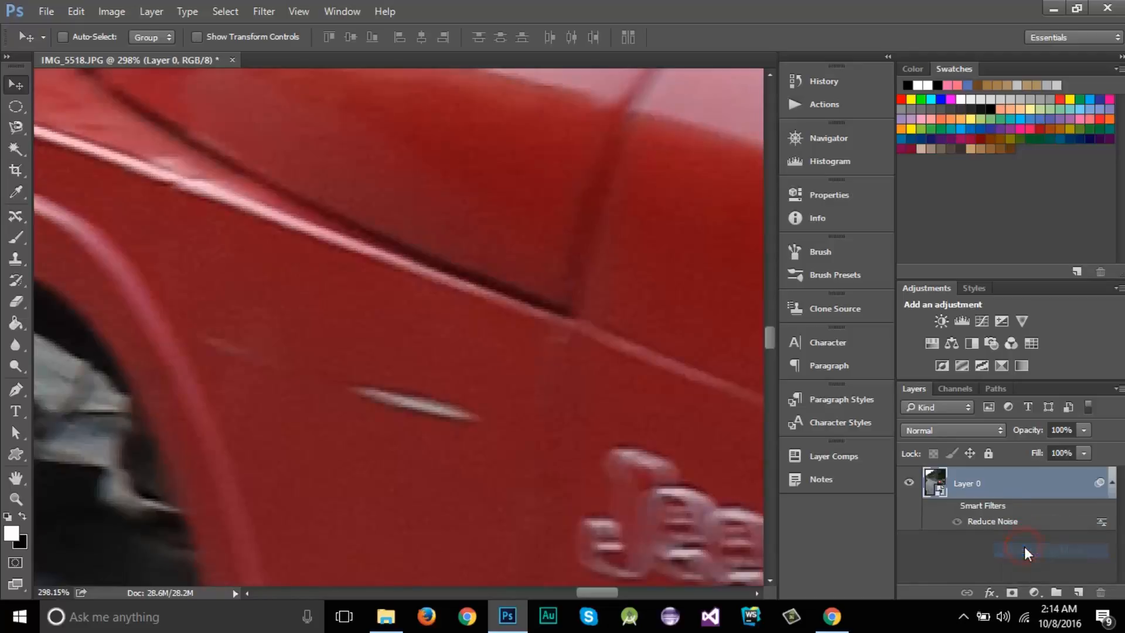
right_click(995, 529)
click(1007, 581)
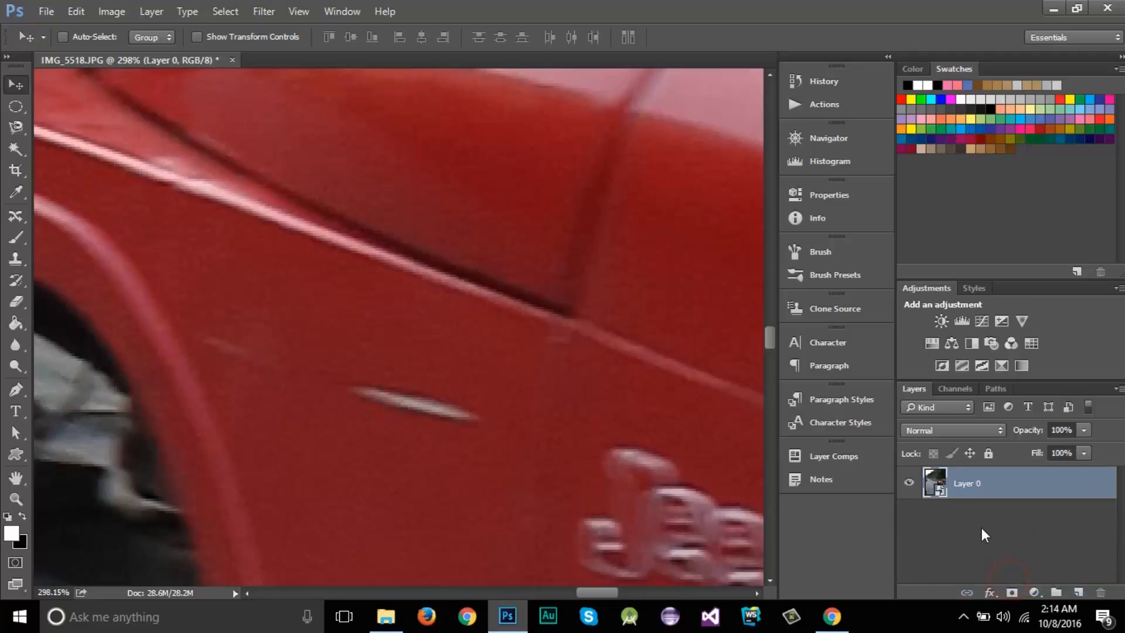
Open the Camera Raw Filter for the smart object and display its Detail settings for sharpening and noise reduction.
scroll(519, 343, down, 10)
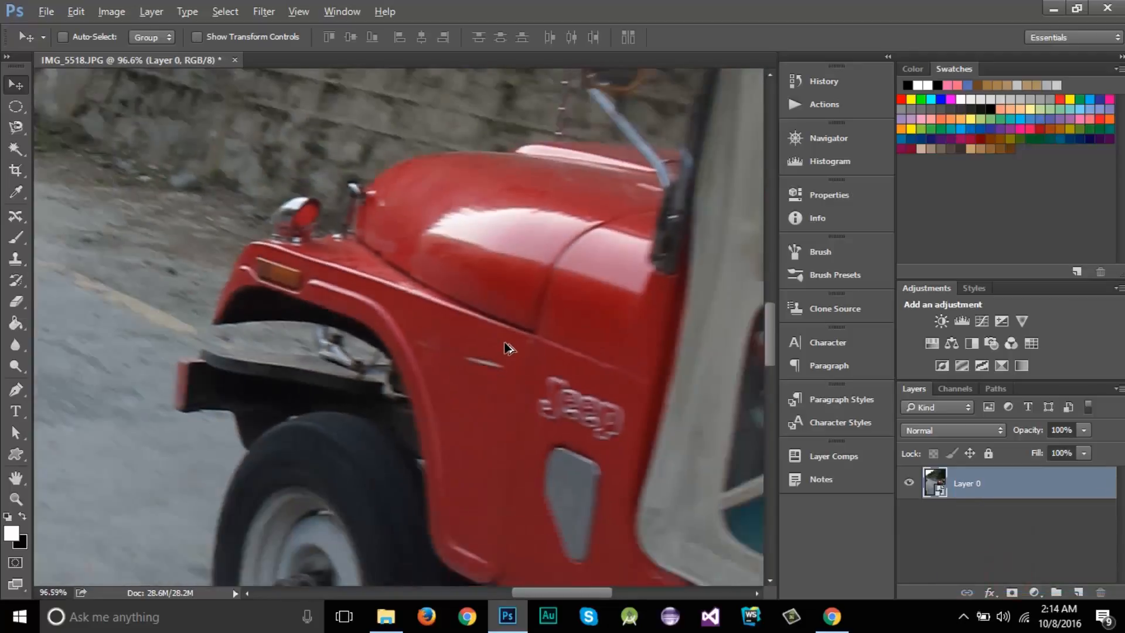
scroll(467, 322, down, 4)
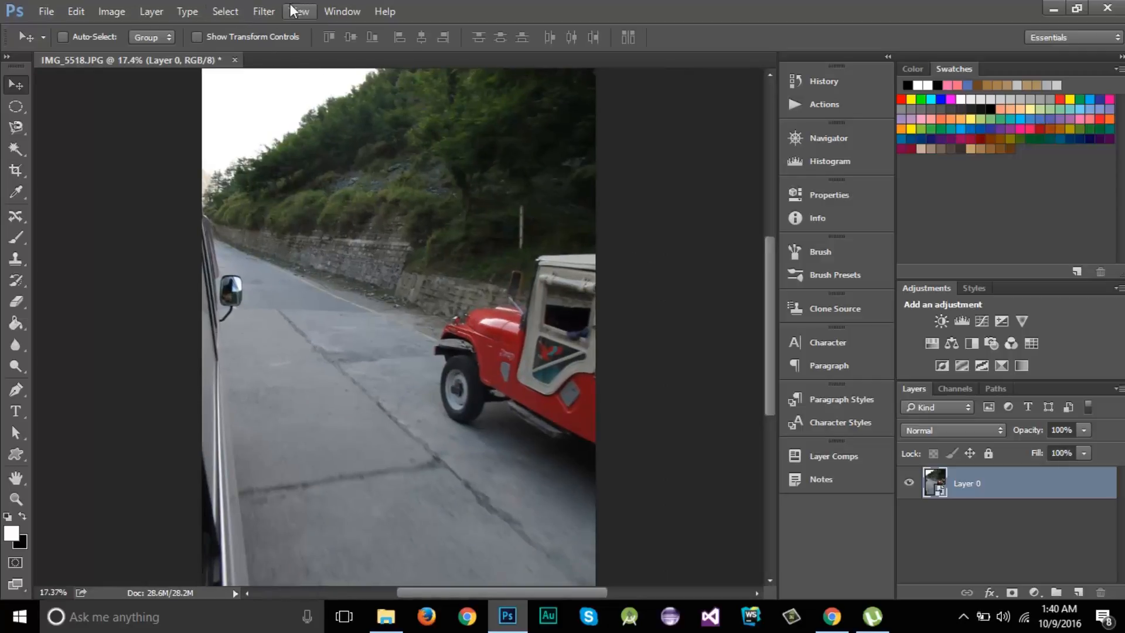
click(263, 11)
click(323, 108)
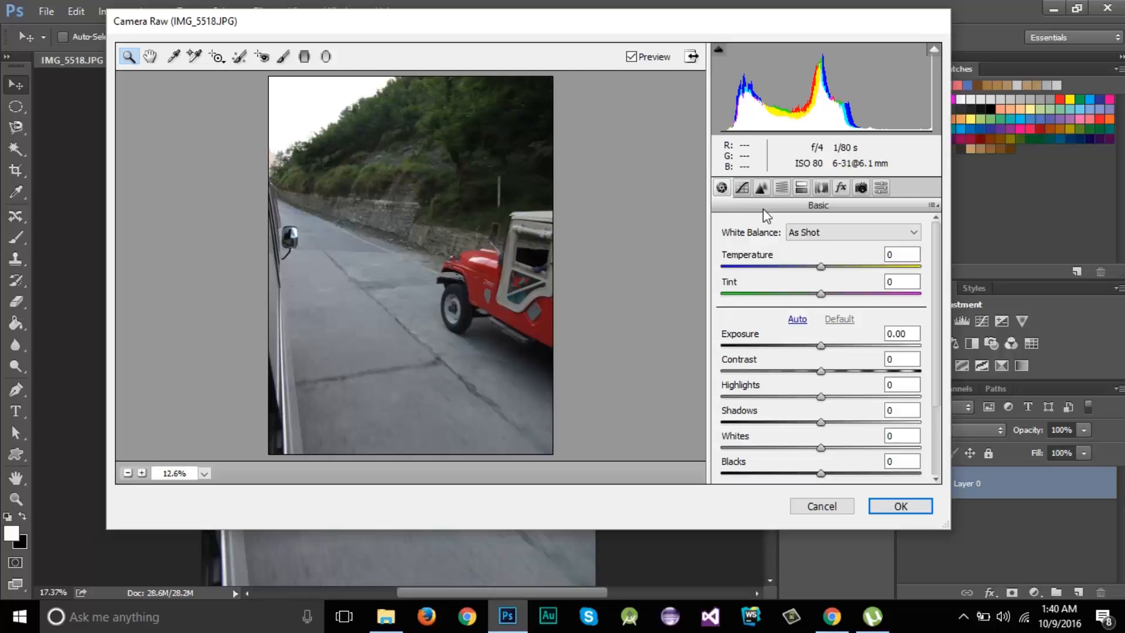
click(761, 188)
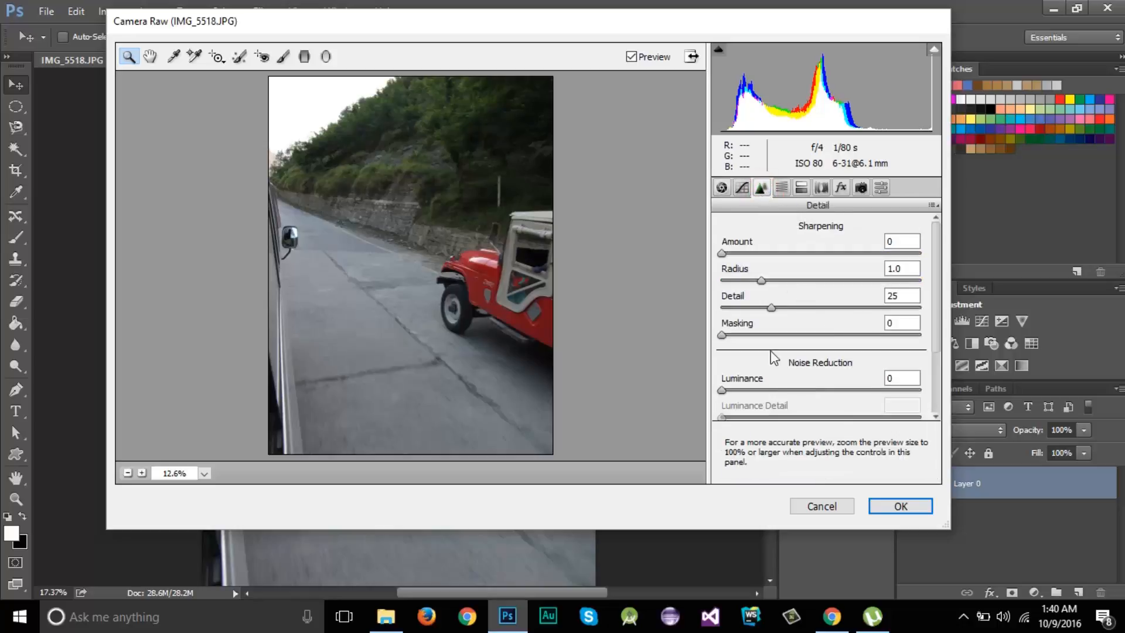
drag(941, 315, 943, 388)
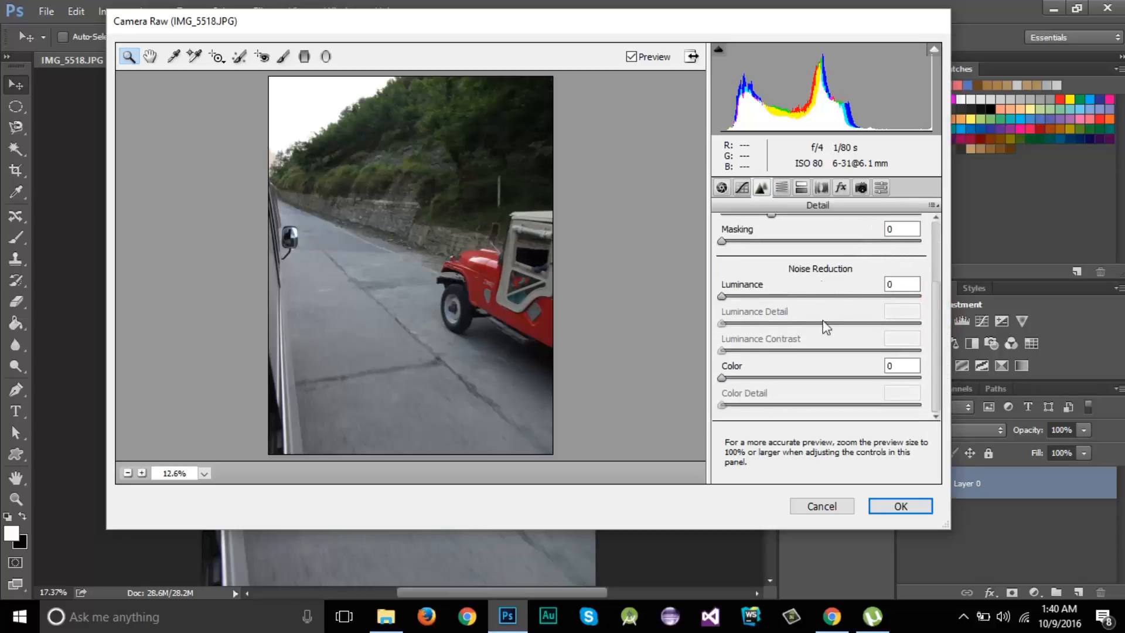
scroll(824, 324, up, 3)
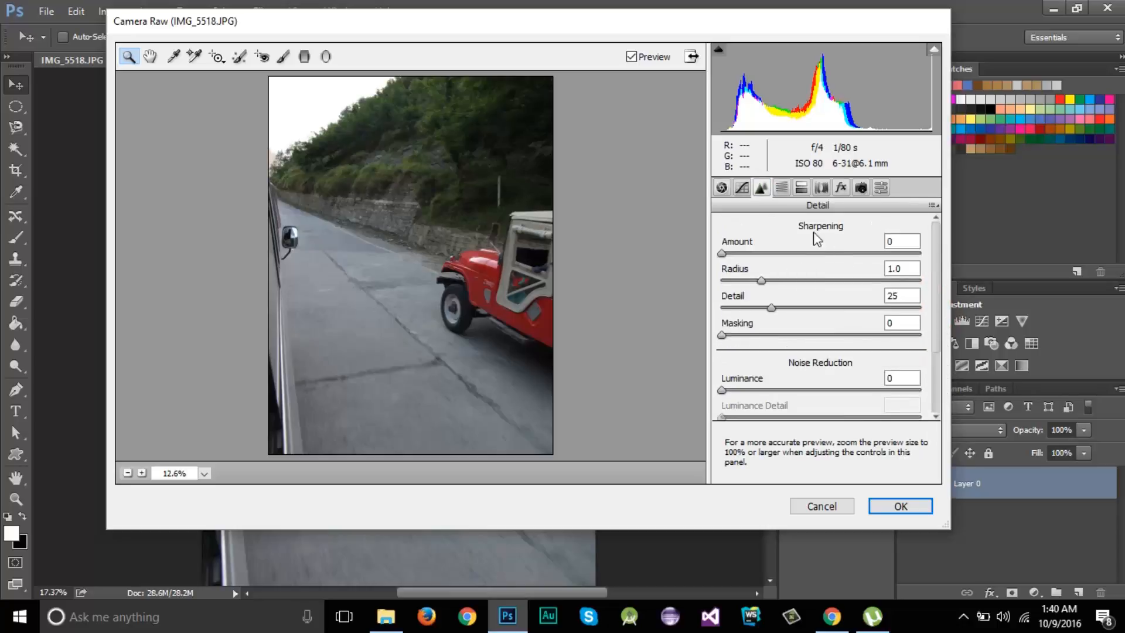
Set the noise reduction Luminance to 44, judging the effect at 400% on the jeep's red bodywork.
scroll(814, 308, down, 3)
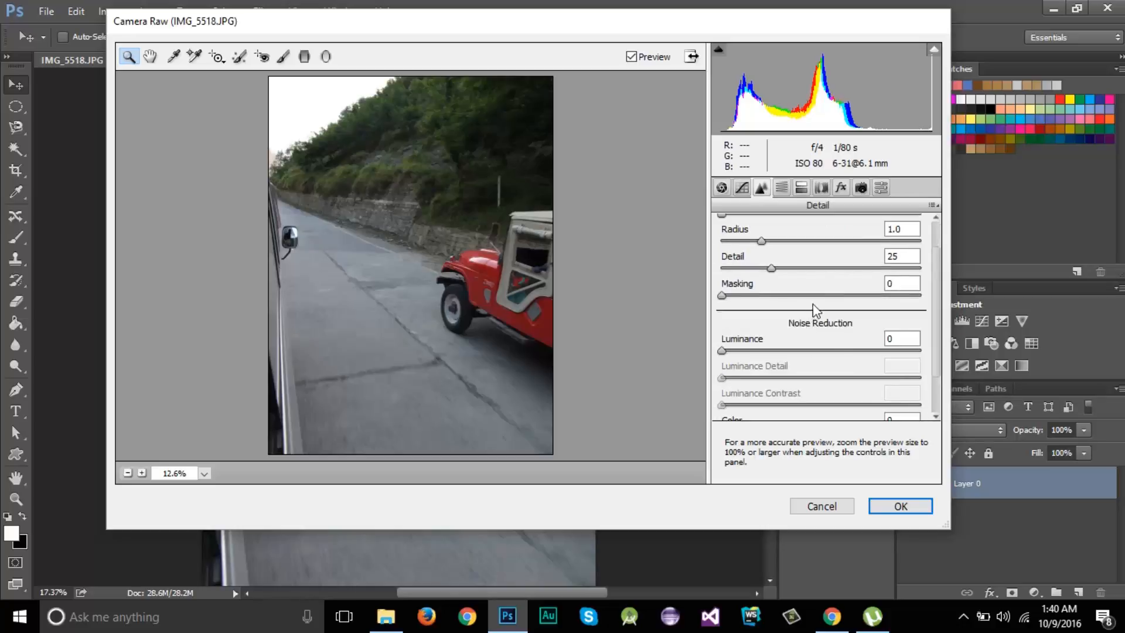
click(487, 292)
click(538, 246)
click(524, 267)
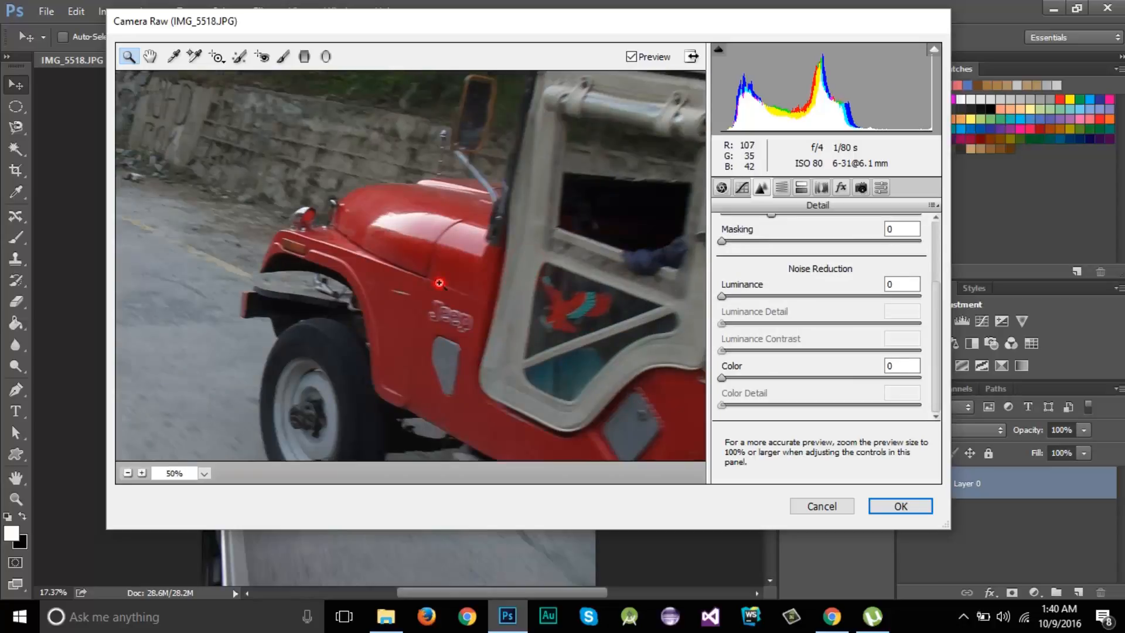
click(440, 283)
click(410, 274)
click(366, 226)
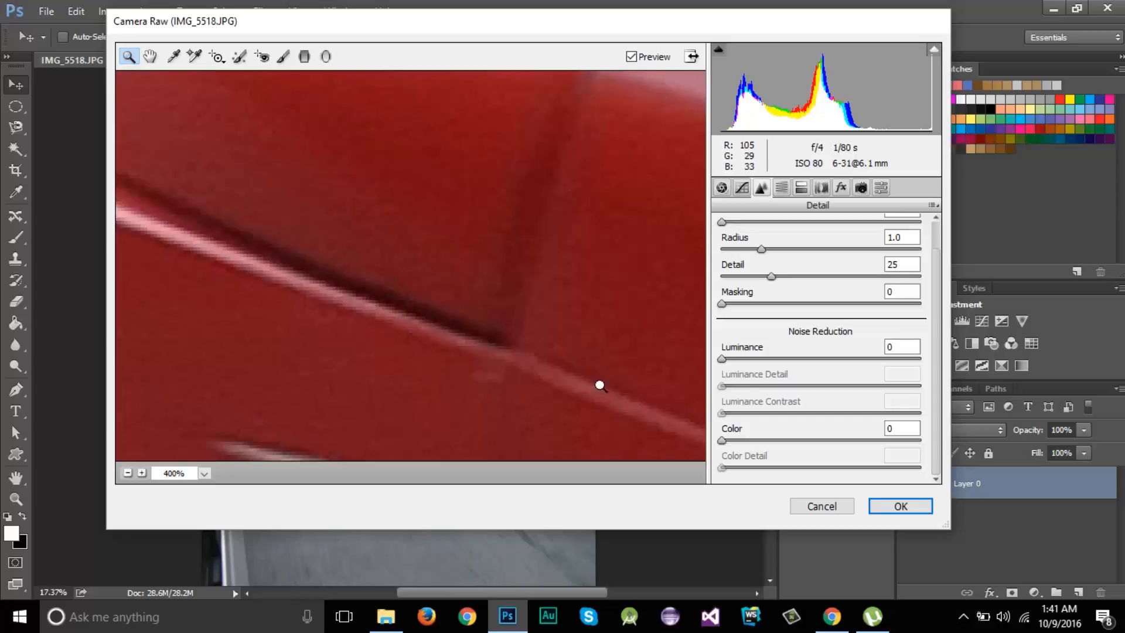
click(722, 359)
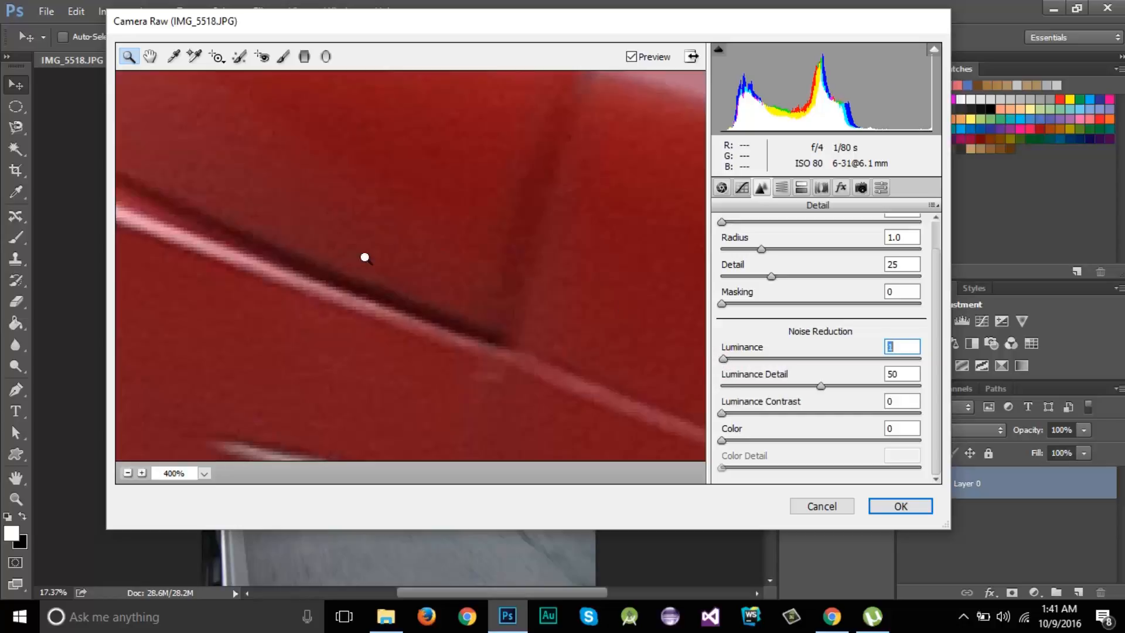
click(764, 359)
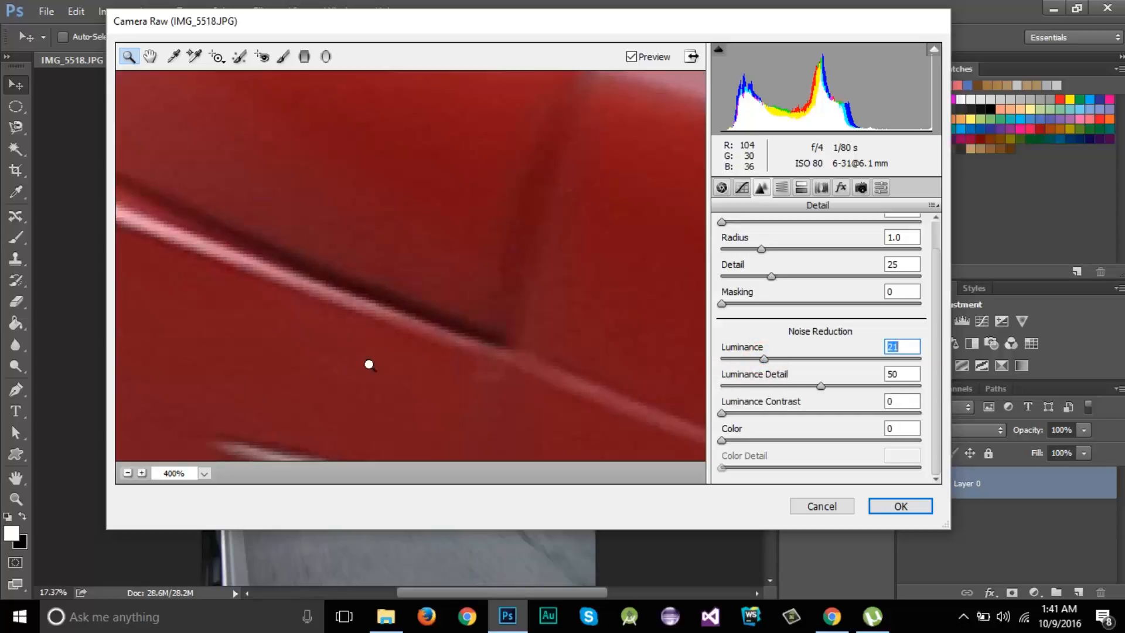
click(770, 359)
drag(770, 358, 810, 365)
Set the noise reduction's Luminance Detail to 30 and Luminance Contrast to 70.
click(821, 386)
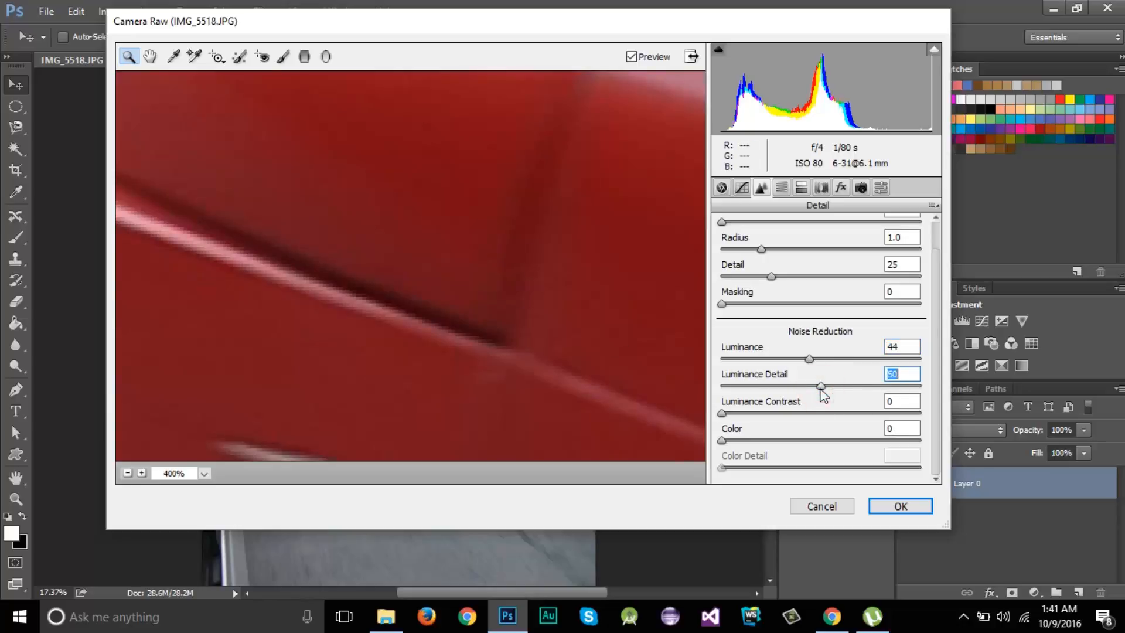
drag(821, 389, 780, 389)
drag(721, 412, 862, 417)
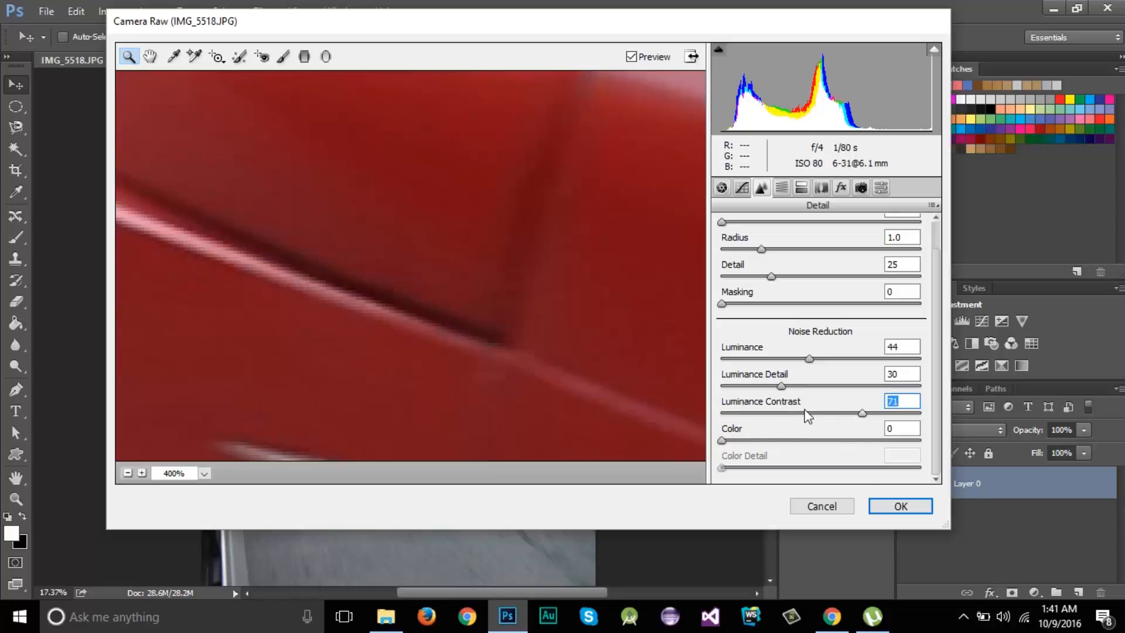
drag(861, 413, 866, 416)
click(861, 415)
Set the noise reduction's Color to 49 and Color Detail to 36.
drag(722, 441, 834, 443)
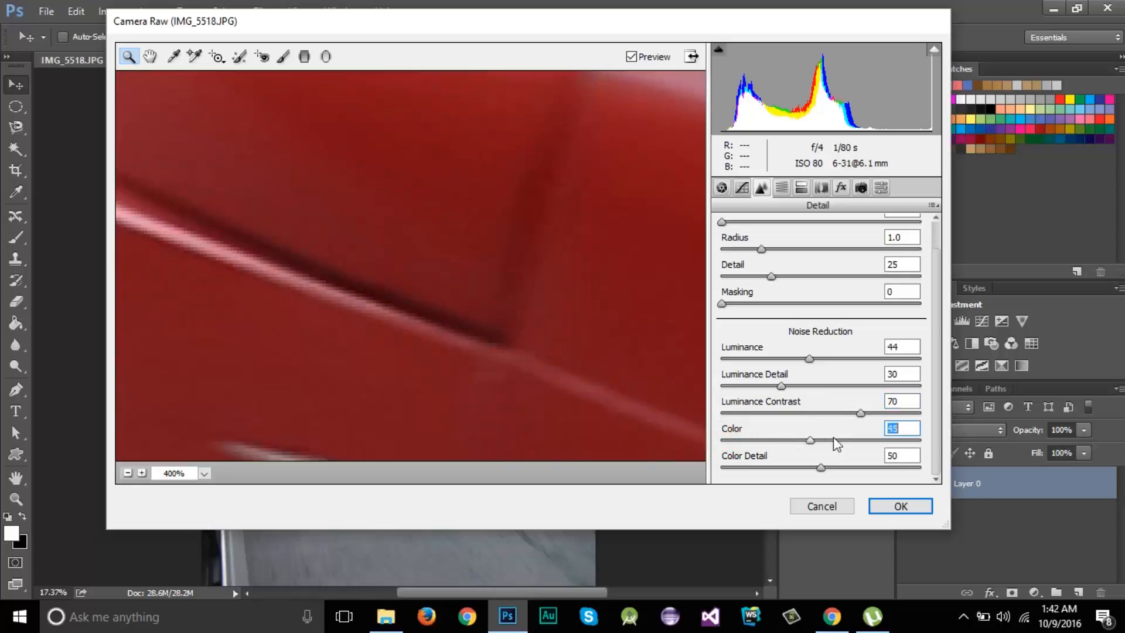
click(797, 439)
mouse_move(797, 441)
mouse_down()
mouse_move(780, 441)
mouse_move(797, 443)
mouse_up()
drag(796, 440, 812, 441)
drag(821, 443, 802, 469)
mouse_move(784, 465)
mouse_down()
mouse_move(826, 467)
mouse_move(792, 466)
mouse_up()
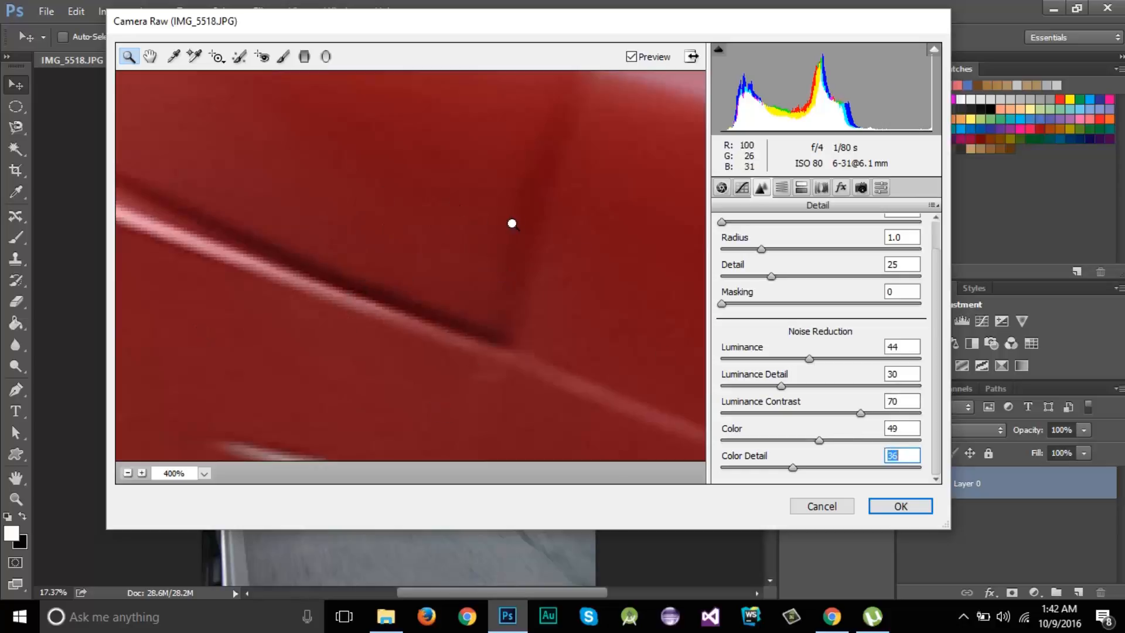
Review the Detail settings and apply the Camera Raw Filter to the smart object.
drag(535, 27, 577, 53)
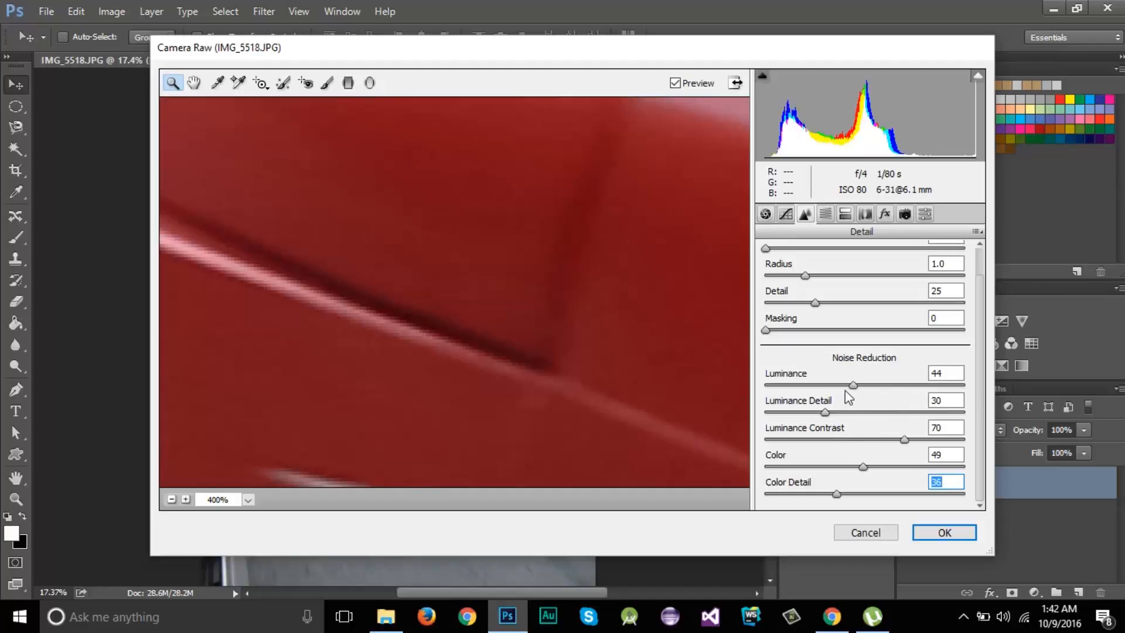
scroll(914, 401, up, 1)
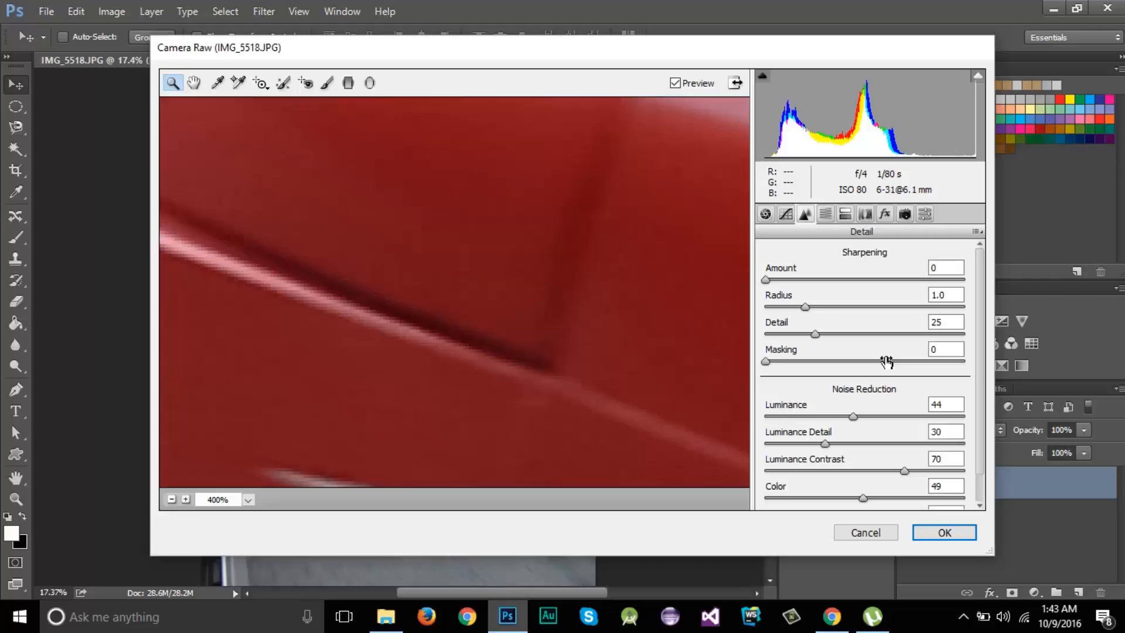
click(944, 533)
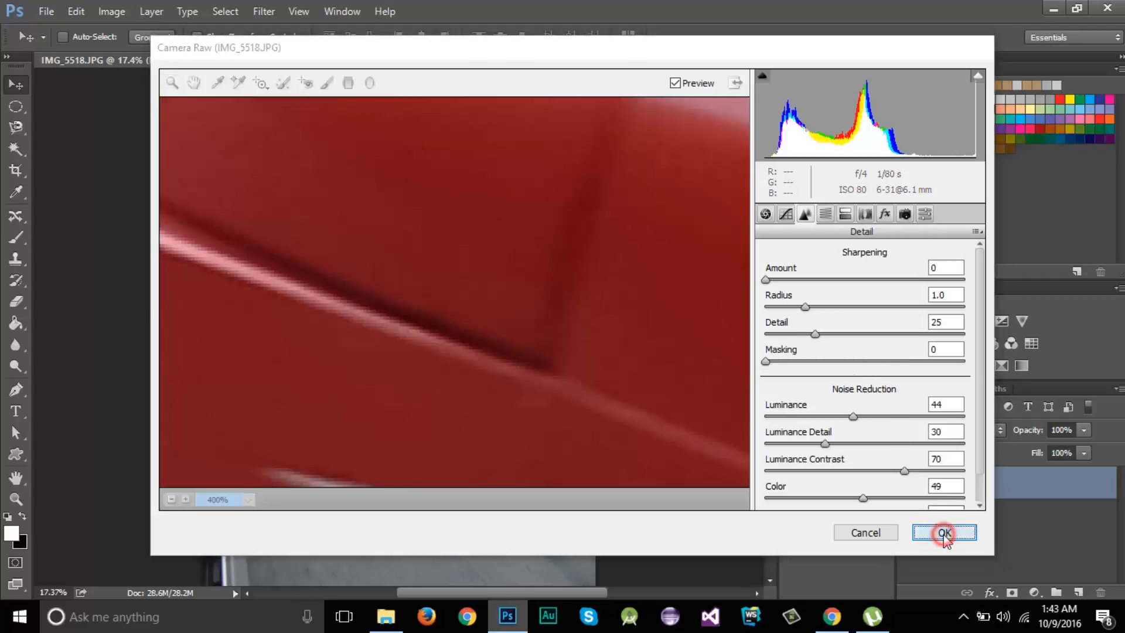